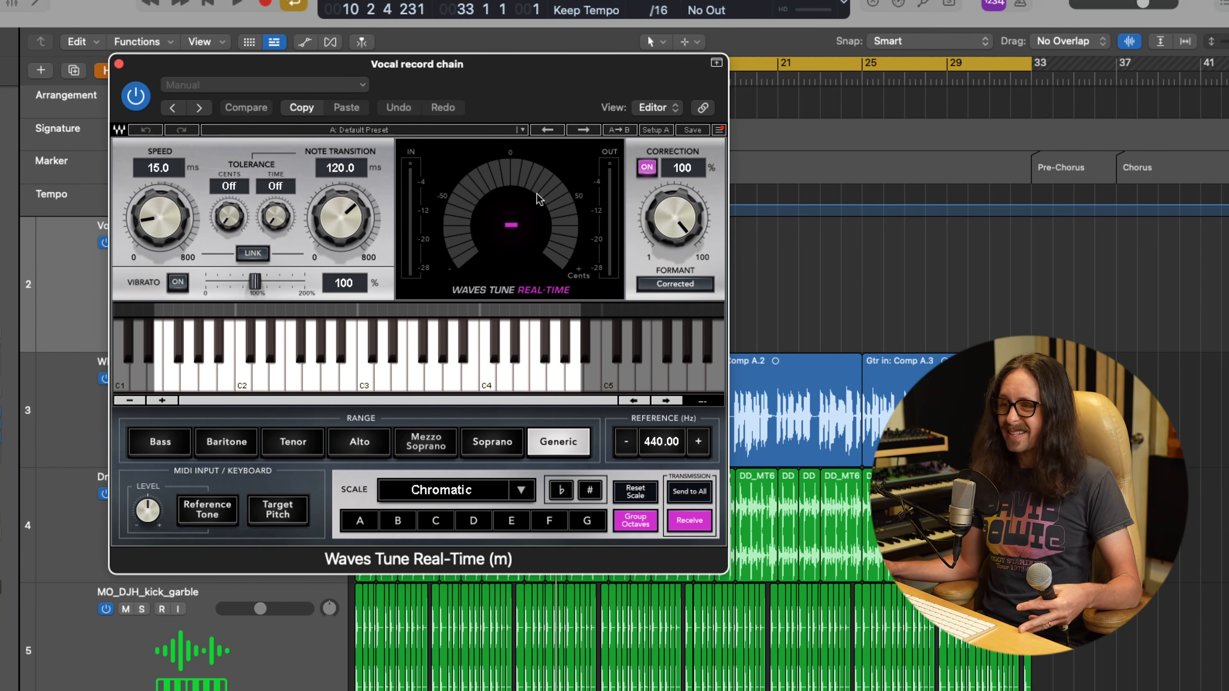
# Step: Set the Waves Tune Real-Time correction scale to C sharp Minor Pentatonic
pyautogui.click(439, 521)
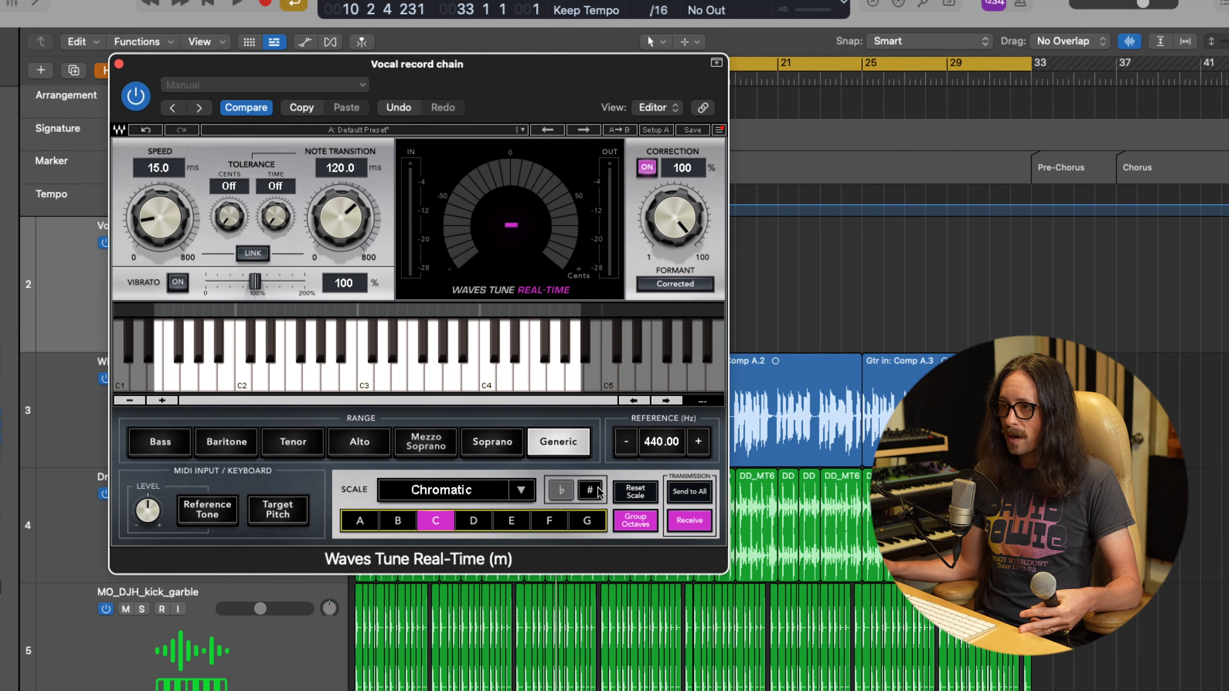
pyautogui.click(521, 490)
pyautogui.scroll(-5, 626, 656)
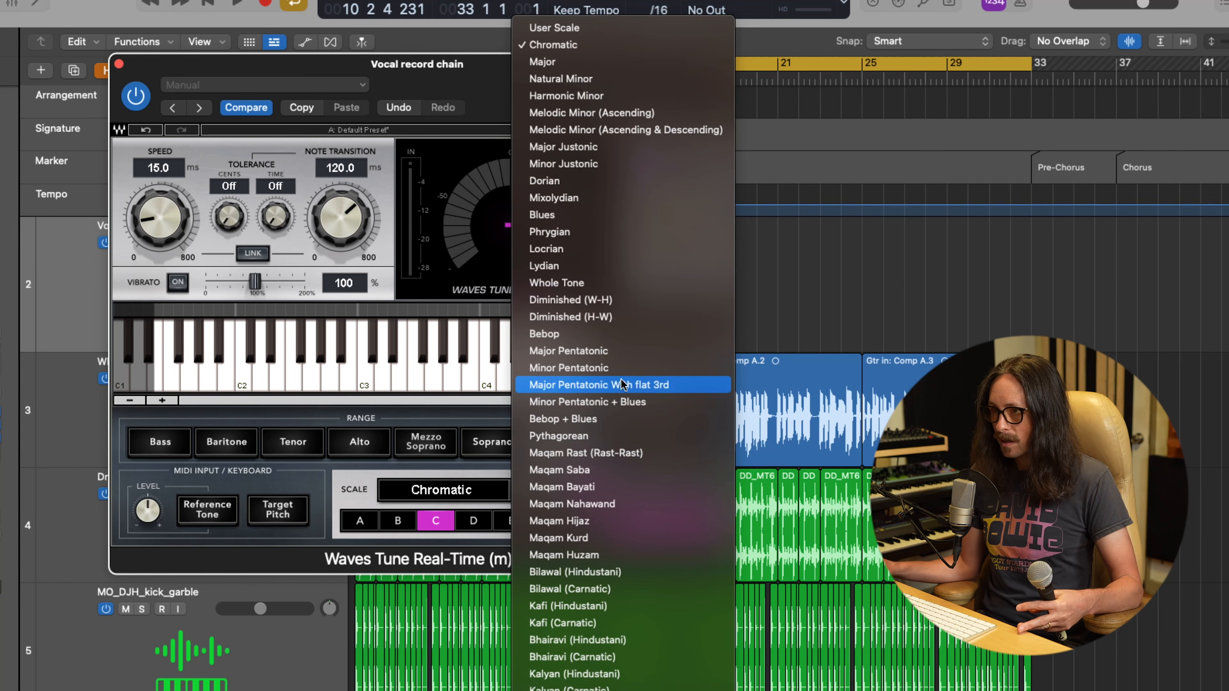
pyautogui.click(621, 367)
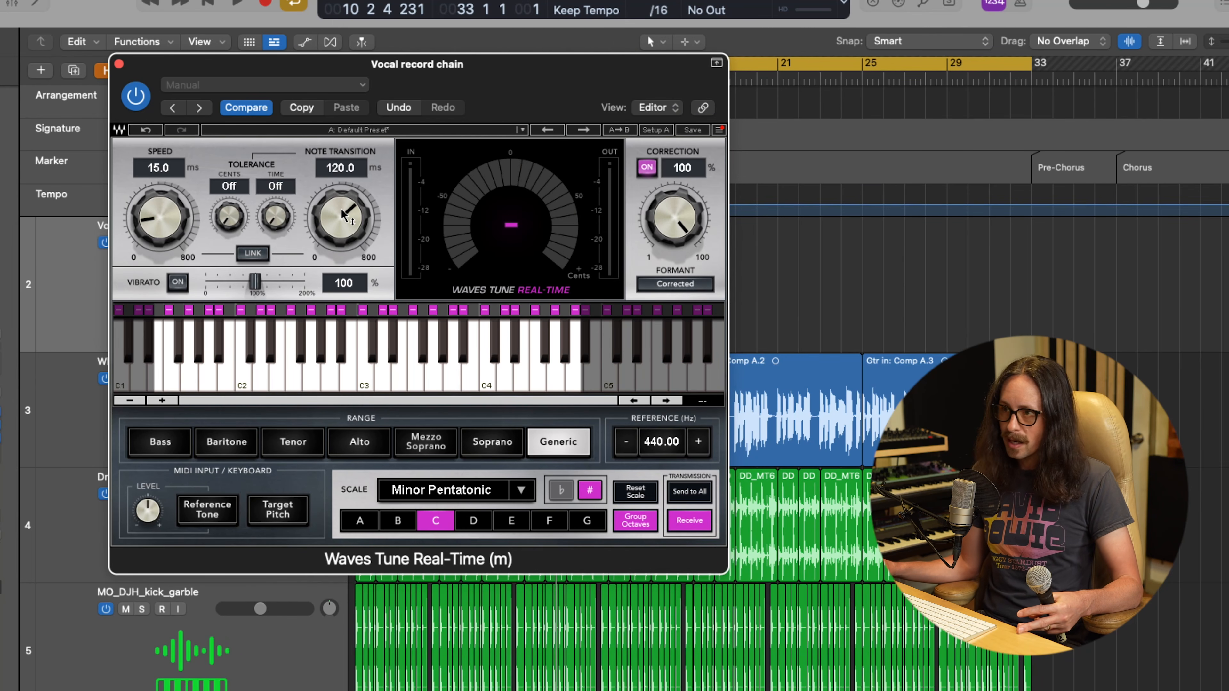
# Step: Set the pitch correction's note transition to about 71.1 ms and its speed to about 20.4 ms
pyautogui.moveTo(341, 213); pyautogui.dragTo(342, 306)
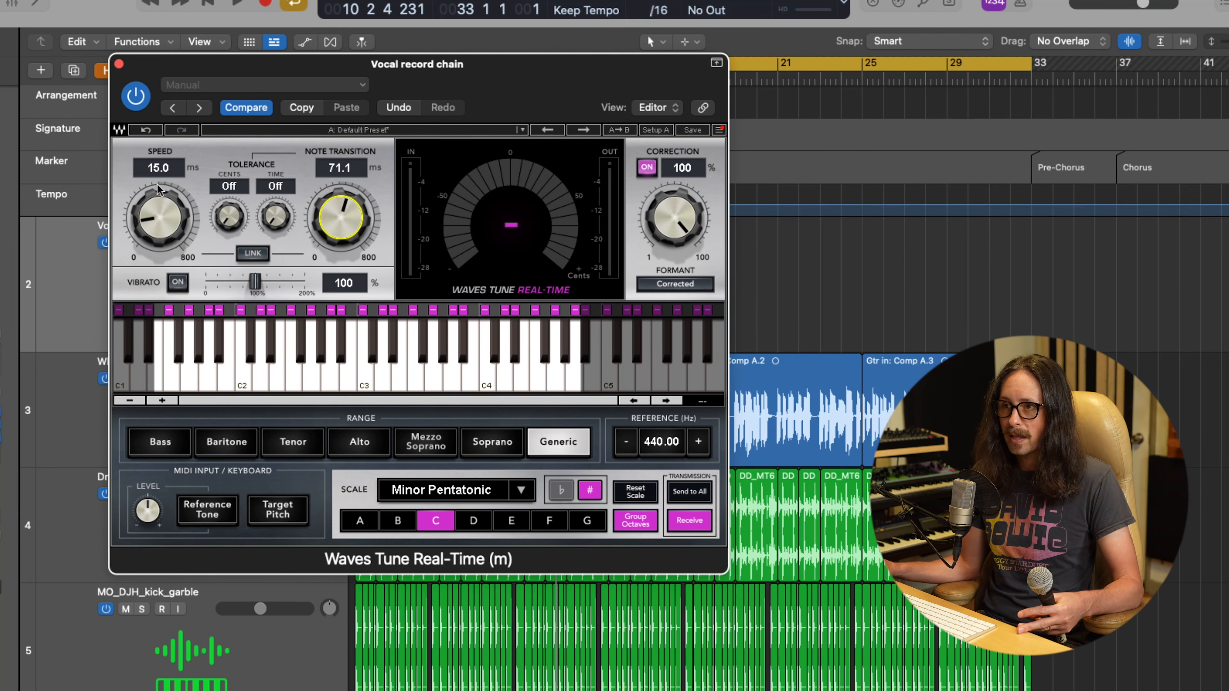
pyautogui.moveTo(161, 194); pyautogui.dragTo(153, 177)
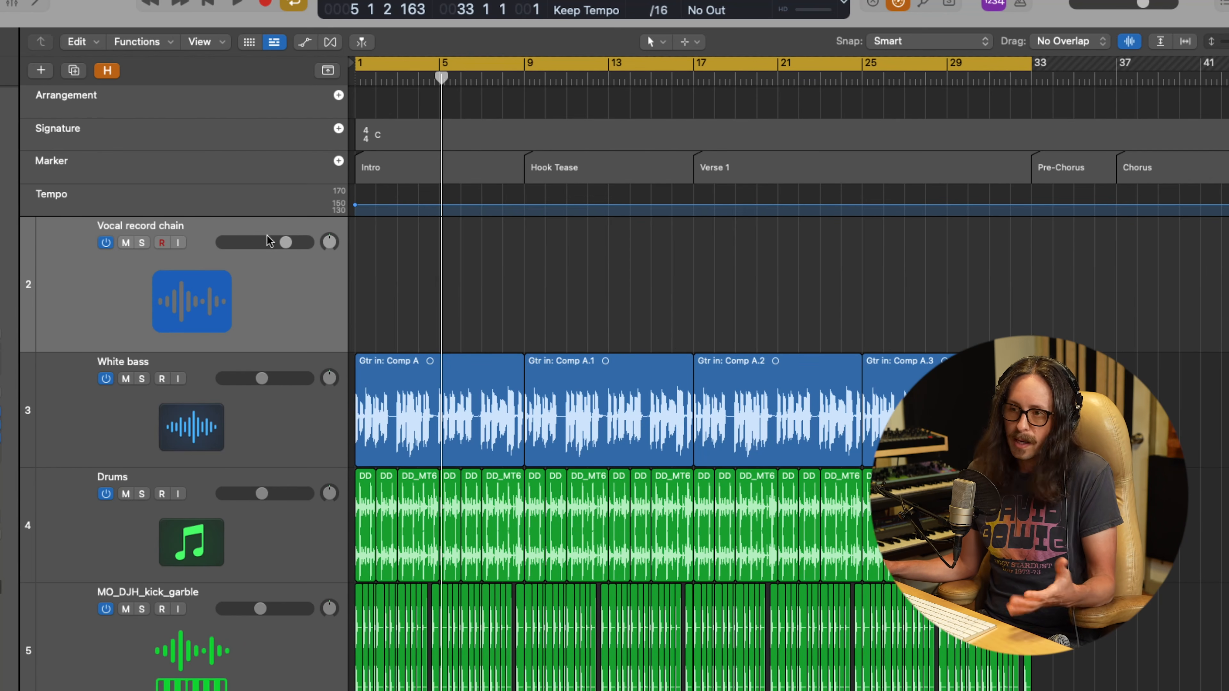
# Step: Turn on input monitoring for the Vocal record chain track, audition it over playback from the song's start, and reopen the Waves Tune plug-in
pyautogui.click(178, 242)
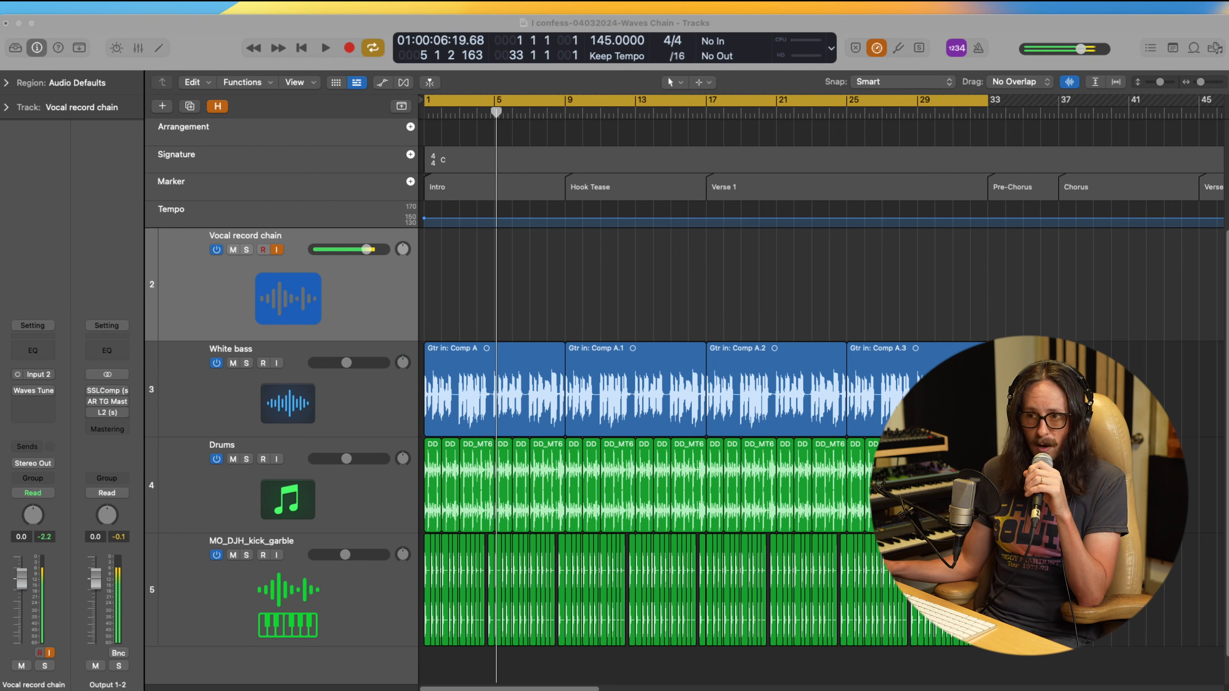
pyautogui.click(34, 391)
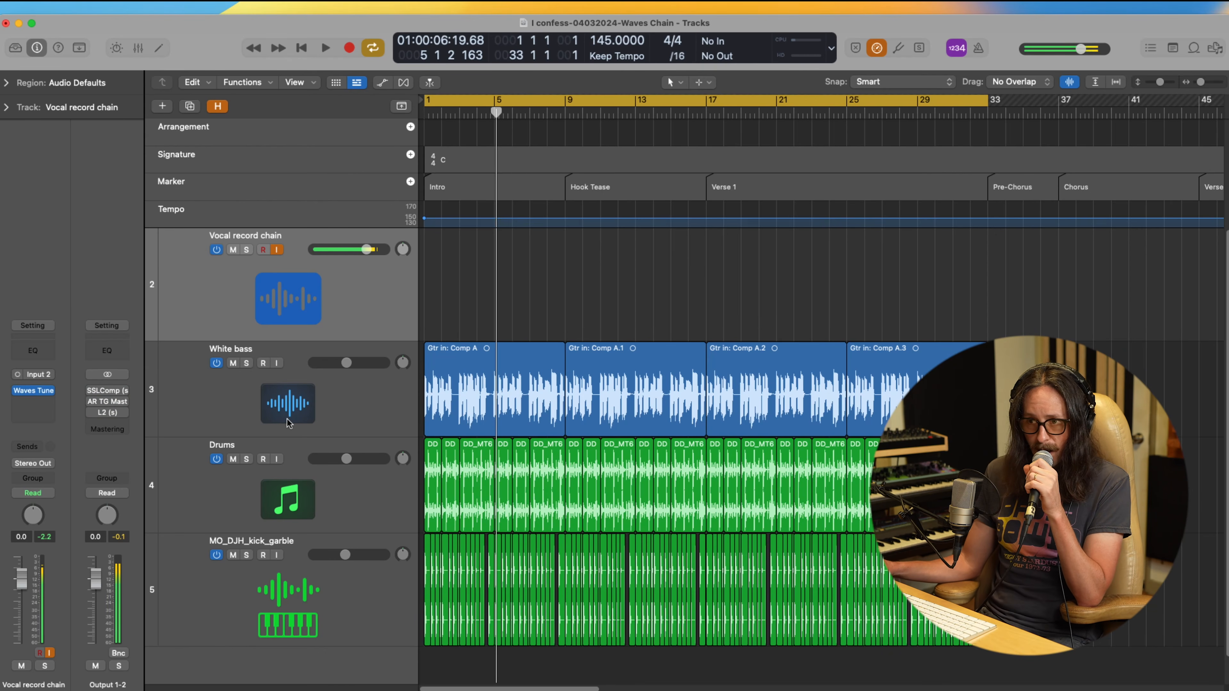
pyautogui.press('Return')
pyautogui.press('space')
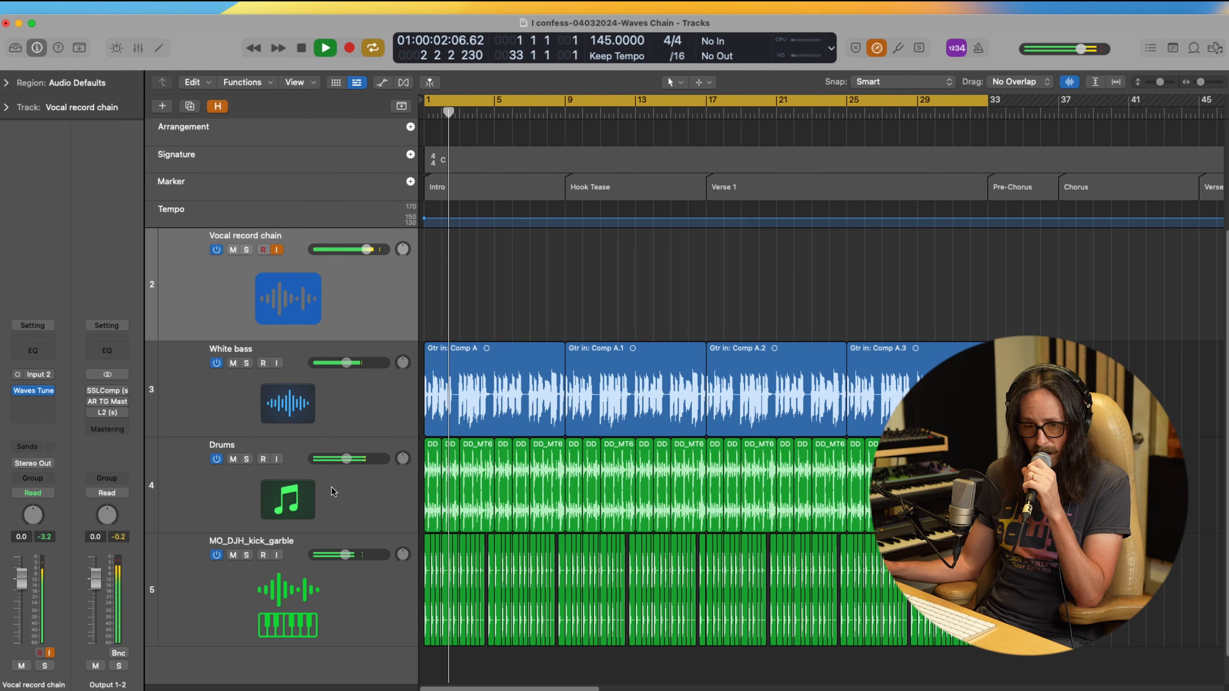
pyautogui.click(34, 391)
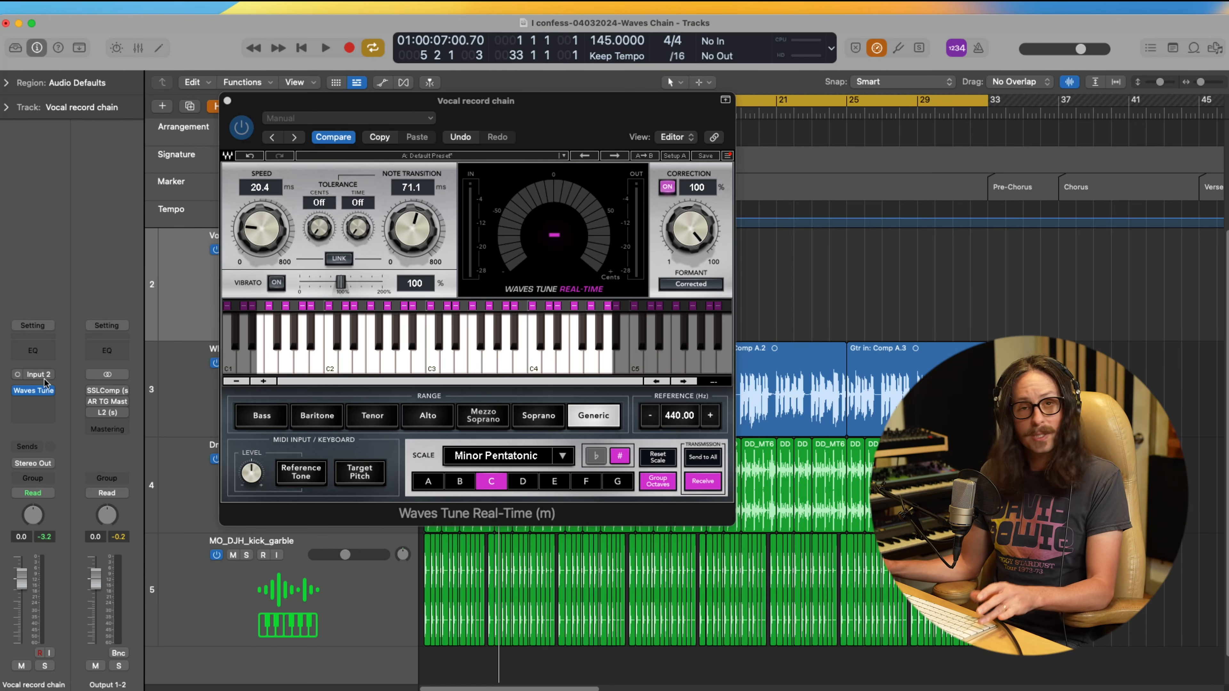
# Step: Insert the Waves CLA-76 compressor after Waves Tune on the Vocal record chain track
pyautogui.click(42, 406)
pyautogui.moveTo(41, 405)
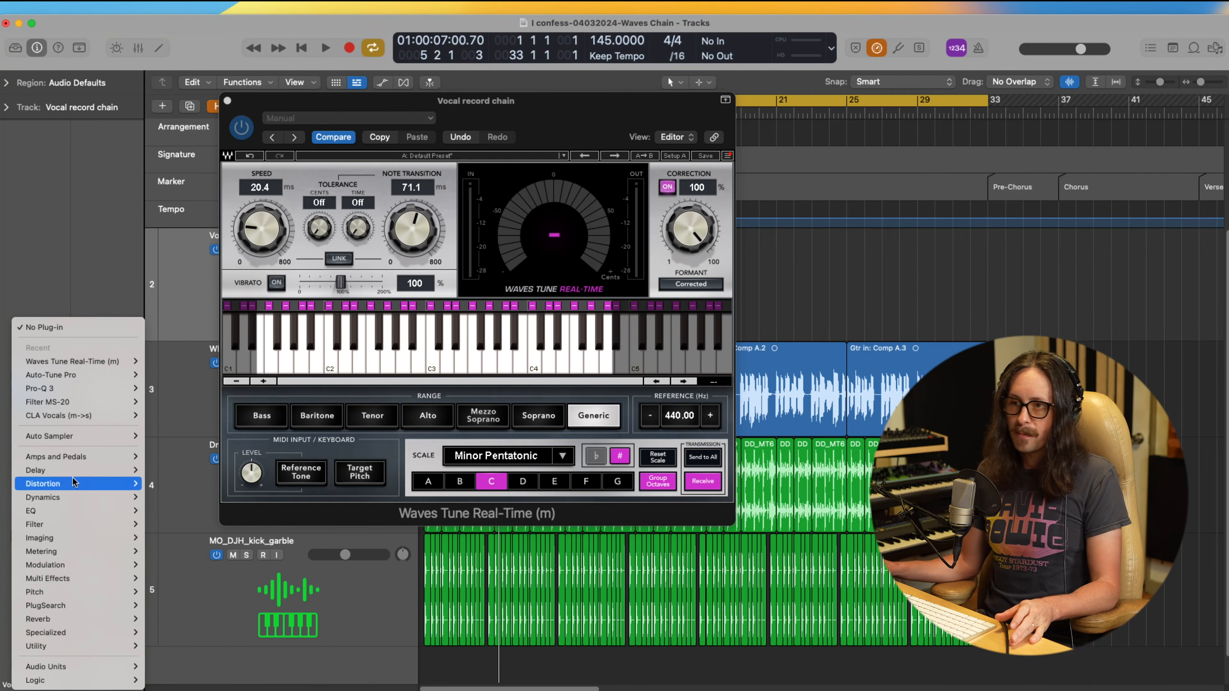
pyautogui.moveTo(89, 646)
pyautogui.moveTo(72, 667)
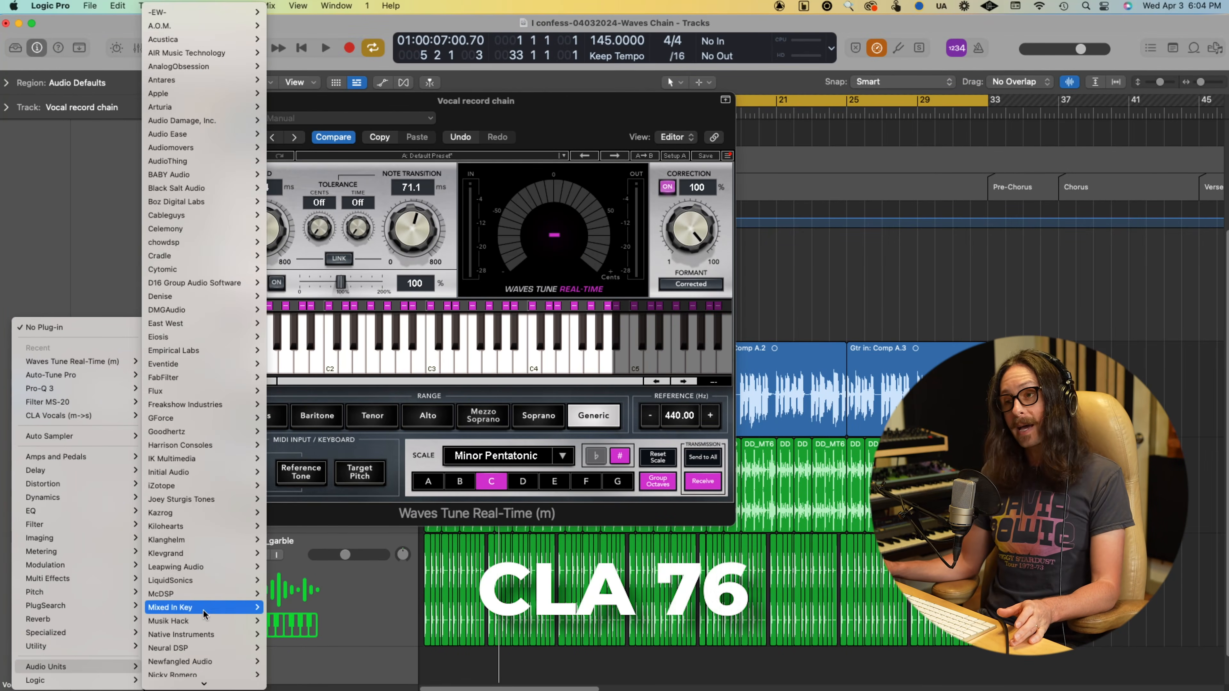
pyautogui.scroll(-5, 209, 577)
pyautogui.moveTo(209, 573)
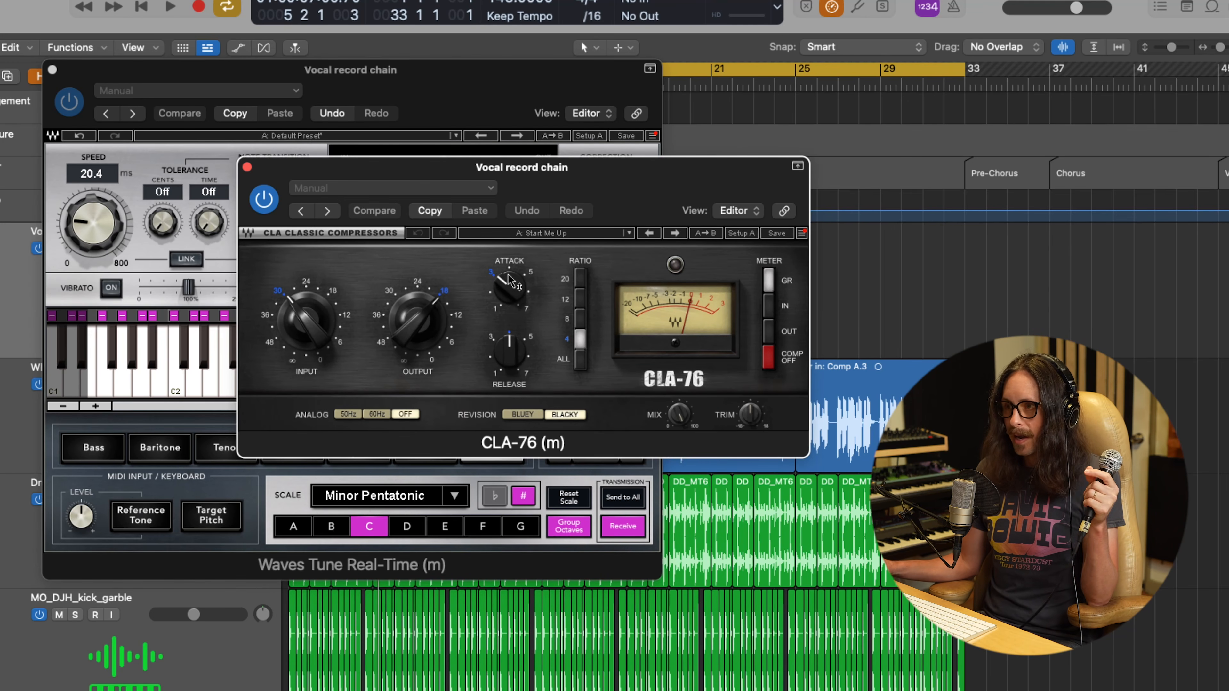
# Step: Adjust the CLA-76 attack to about 4 and release to about 6, and turn the output down slightly below 18
pyautogui.moveTo(509, 288)
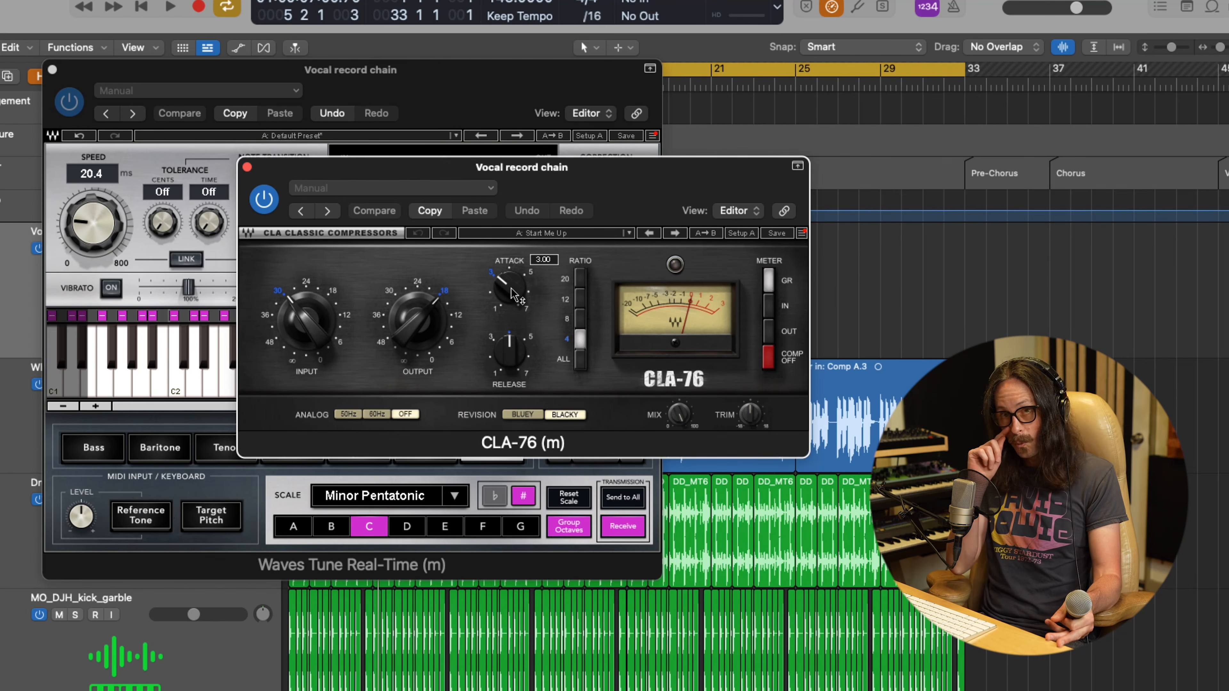
pyautogui.moveTo(511, 288); pyautogui.dragTo(511, 272)
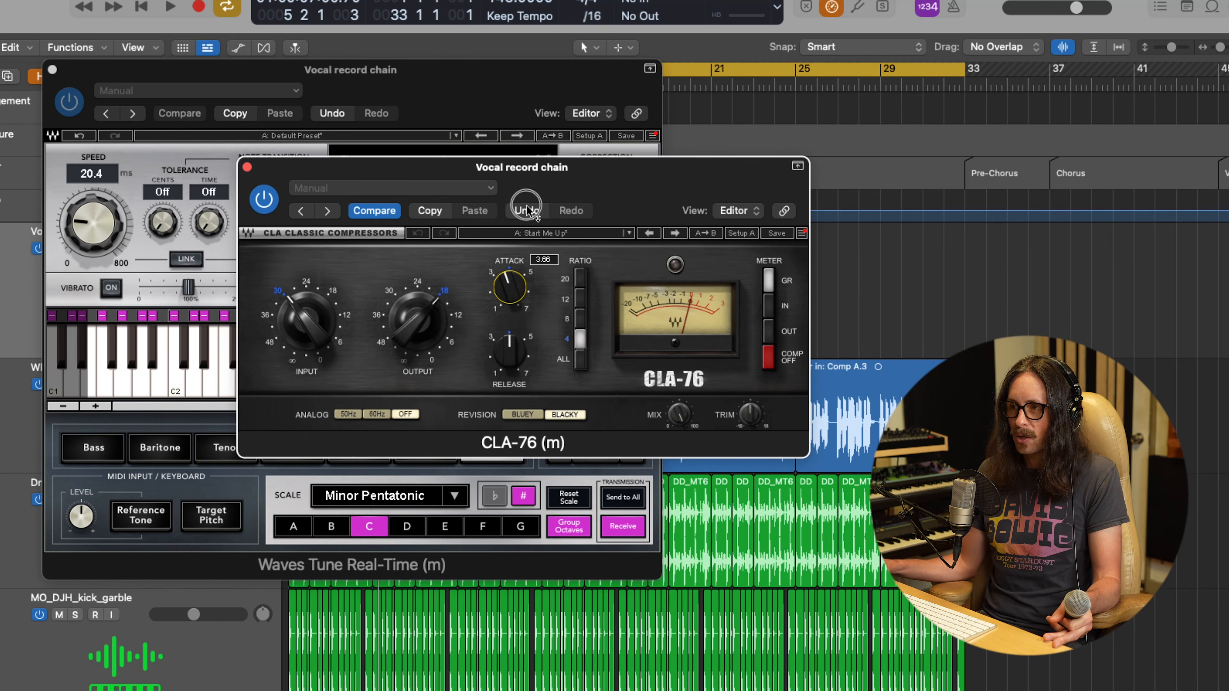
pyautogui.moveTo(528, 181); pyautogui.dragTo(528, 167)
pyautogui.moveTo(499, 374); pyautogui.dragTo(497, 187)
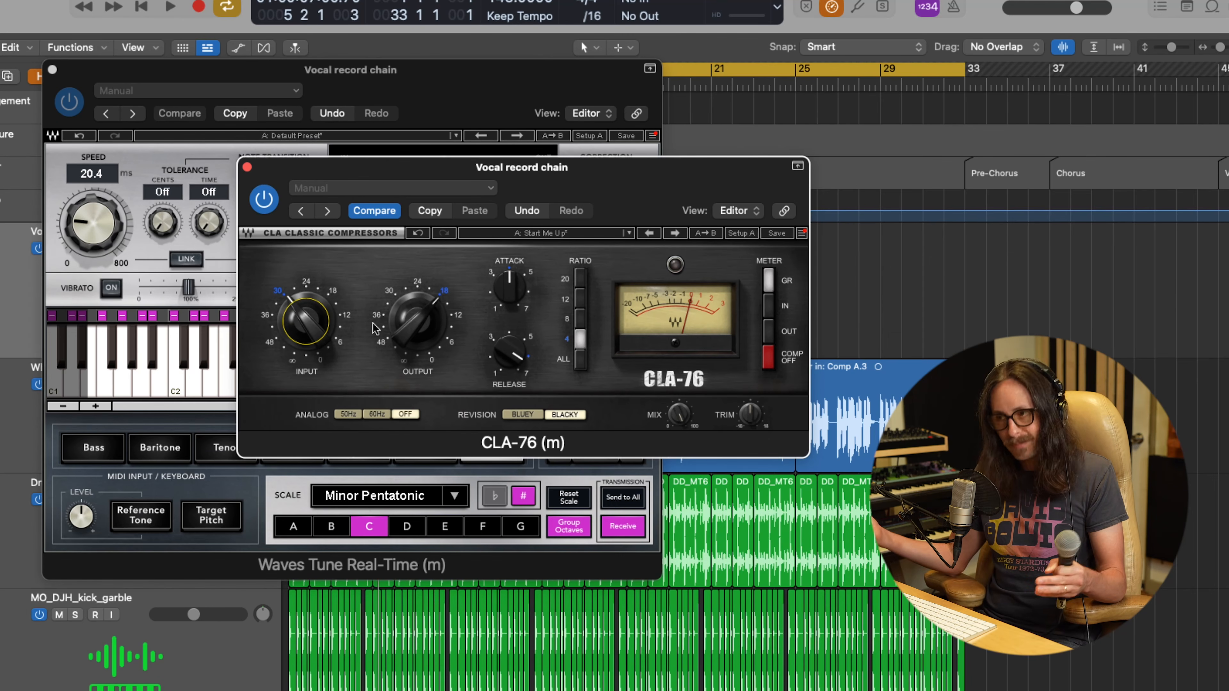
pyautogui.moveTo(426, 324); pyautogui.dragTo(421, 334)
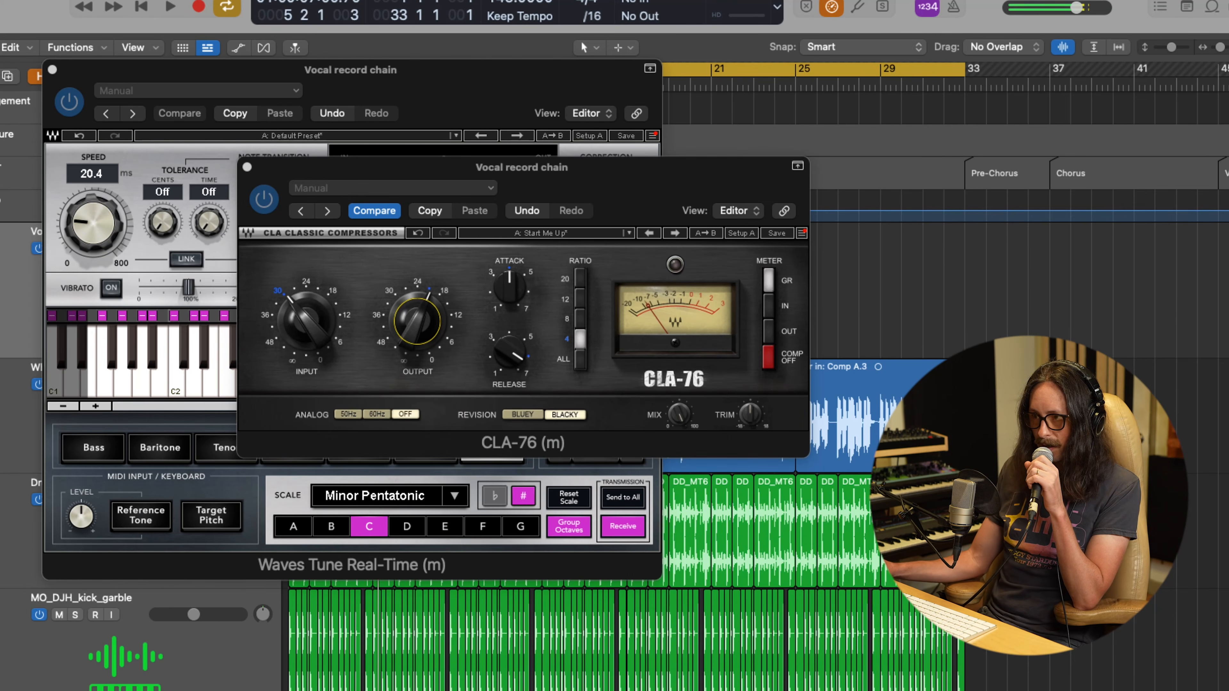
# Step: Lower the CLA-76 input to near the 36 mark, fine-tune the output, and bring the attack down to about 2
pyautogui.moveTo(303, 320); pyautogui.dragTo(302, 356)
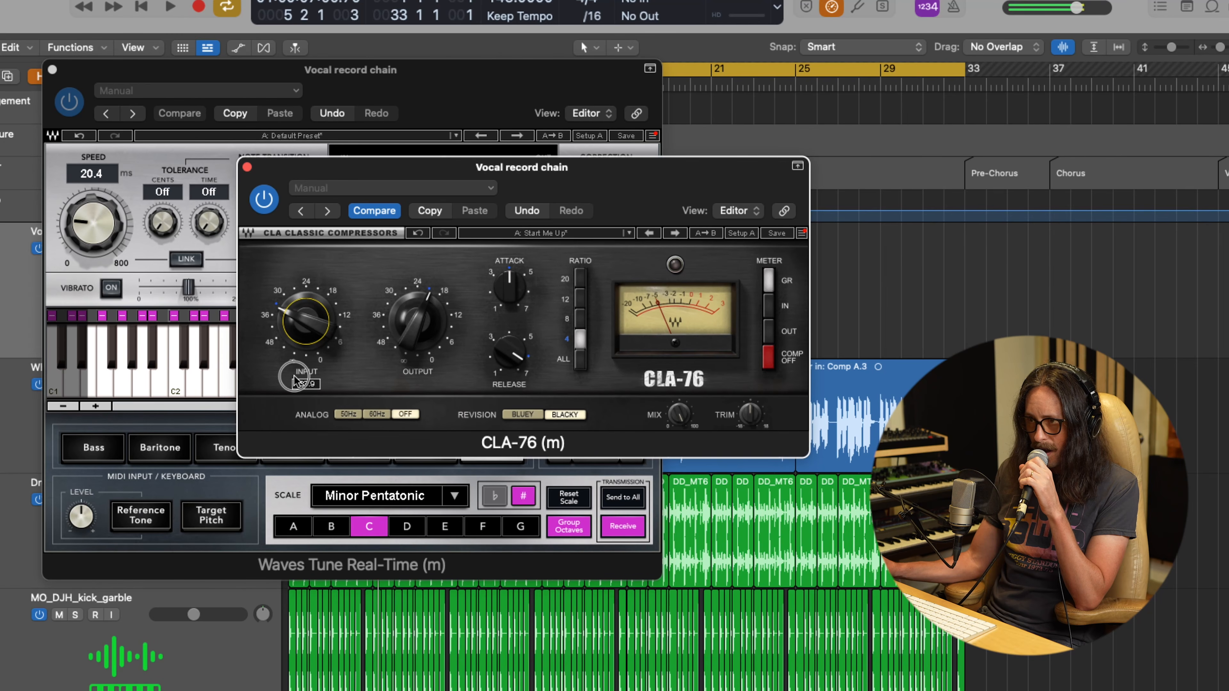
pyautogui.moveTo(417, 325); pyautogui.dragTo(420, 318)
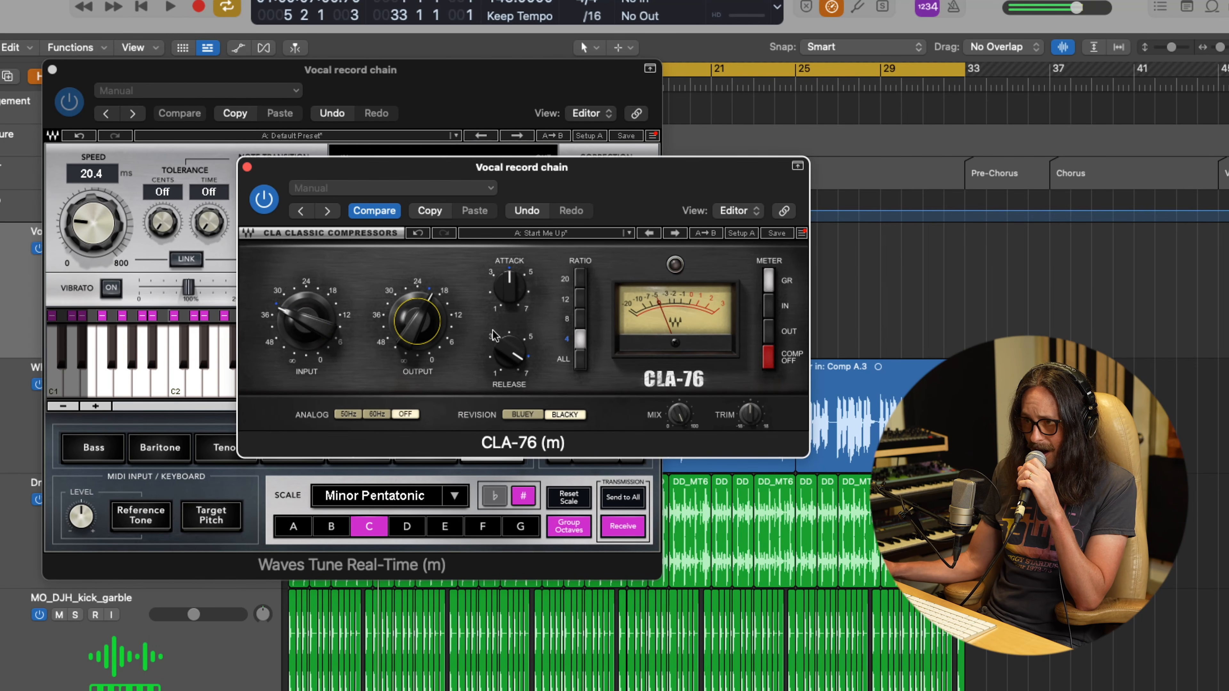
pyautogui.moveTo(506, 294); pyautogui.dragTo(506, 322)
pyautogui.moveTo(508, 371)
pyautogui.mouseDown()
pyautogui.moveTo(551, 218)
pyautogui.moveTo(529, 375)
pyautogui.mouseUp()
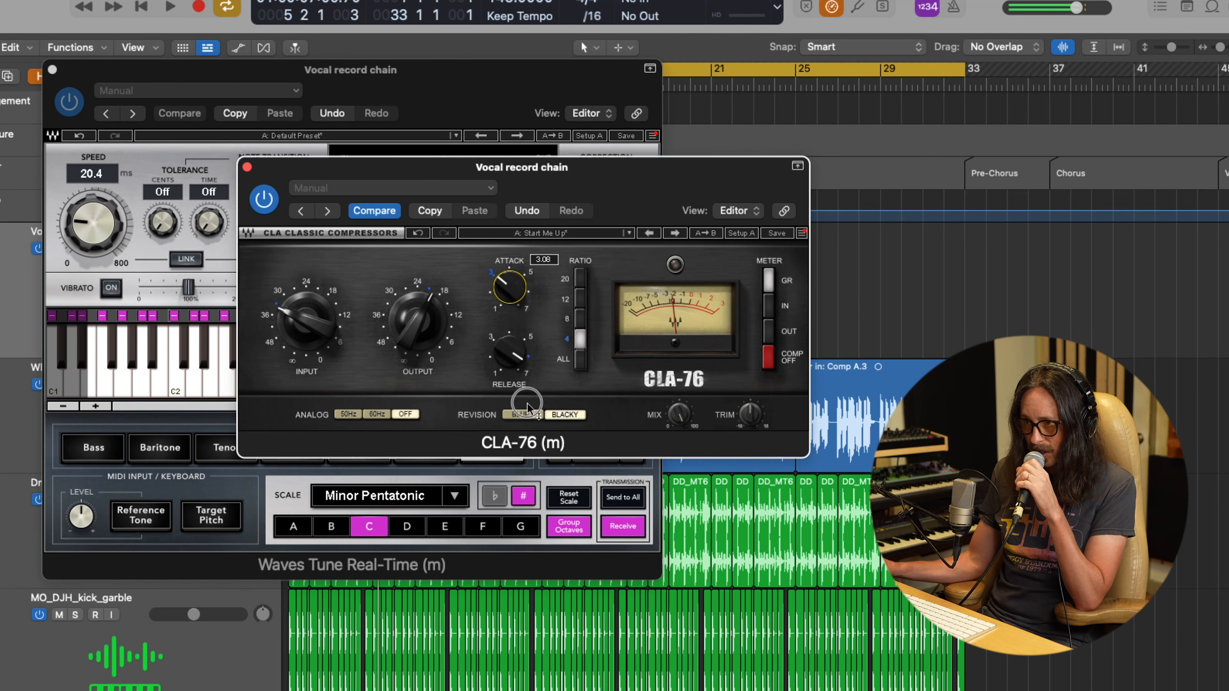
pyautogui.moveTo(522, 423); pyautogui.dragTo(525, 460)
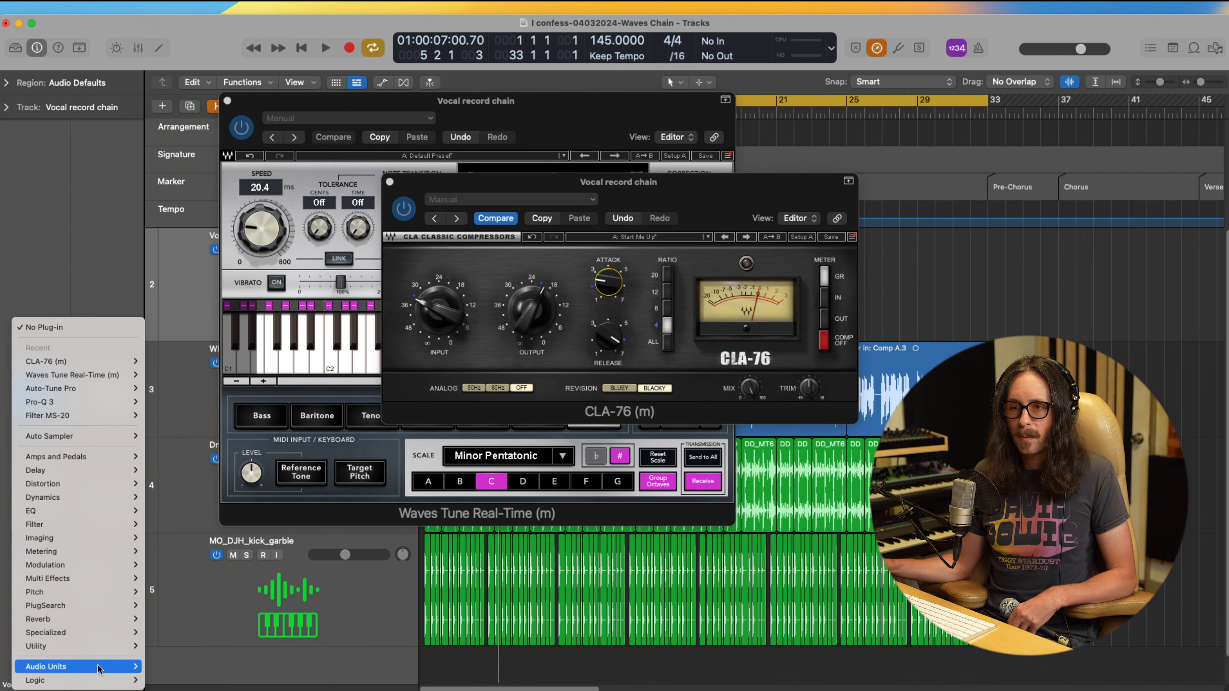
# Step: Insert the Waves SSLEQ equalizer after the CLA-76 on the Vocal record chain track
pyautogui.moveTo(73, 667)
pyautogui.scroll(-5, 179, 620)
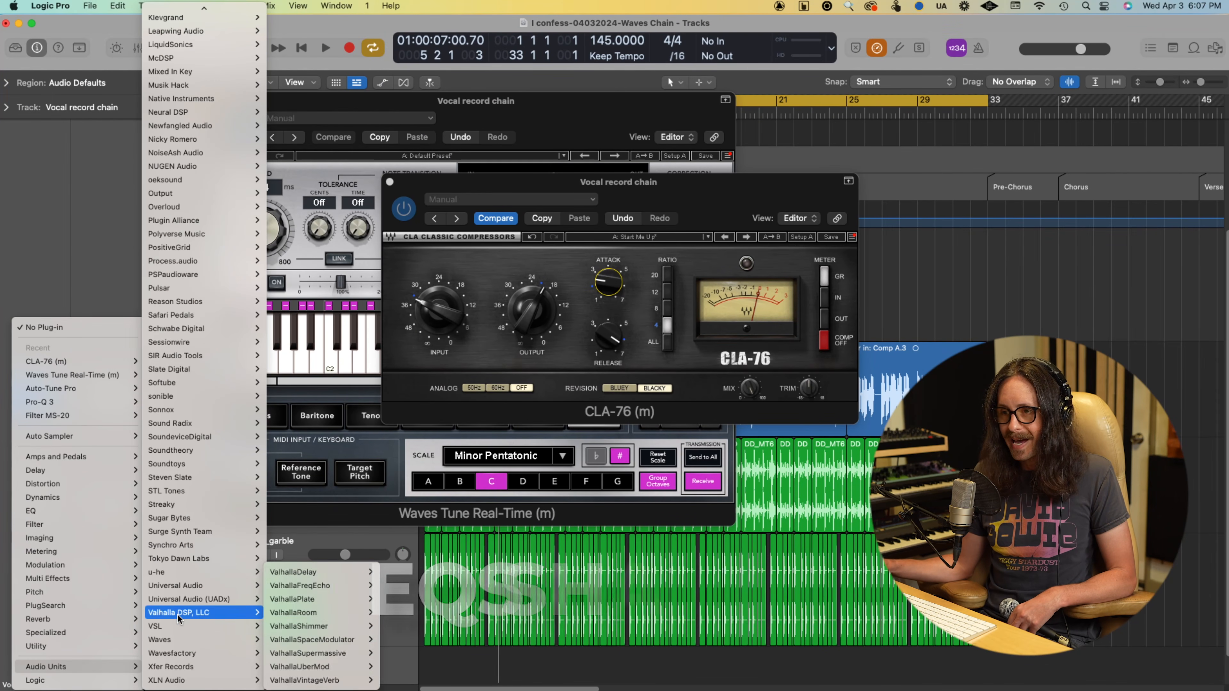
pyautogui.moveTo(194, 640)
pyautogui.scroll(-15, 315, 415)
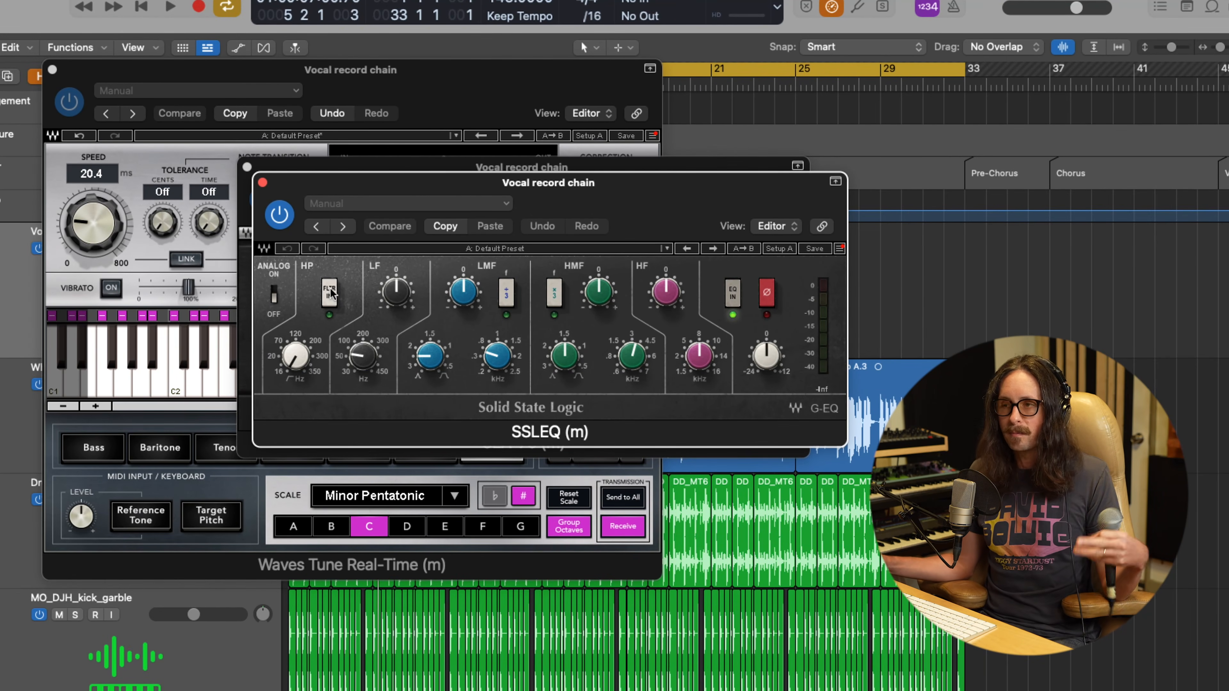
# Step: Enable the SSLEQ high-pass filter just under 120 Hz and cut the LF band with its frequency slightly above 200 Hz
pyautogui.click(332, 296)
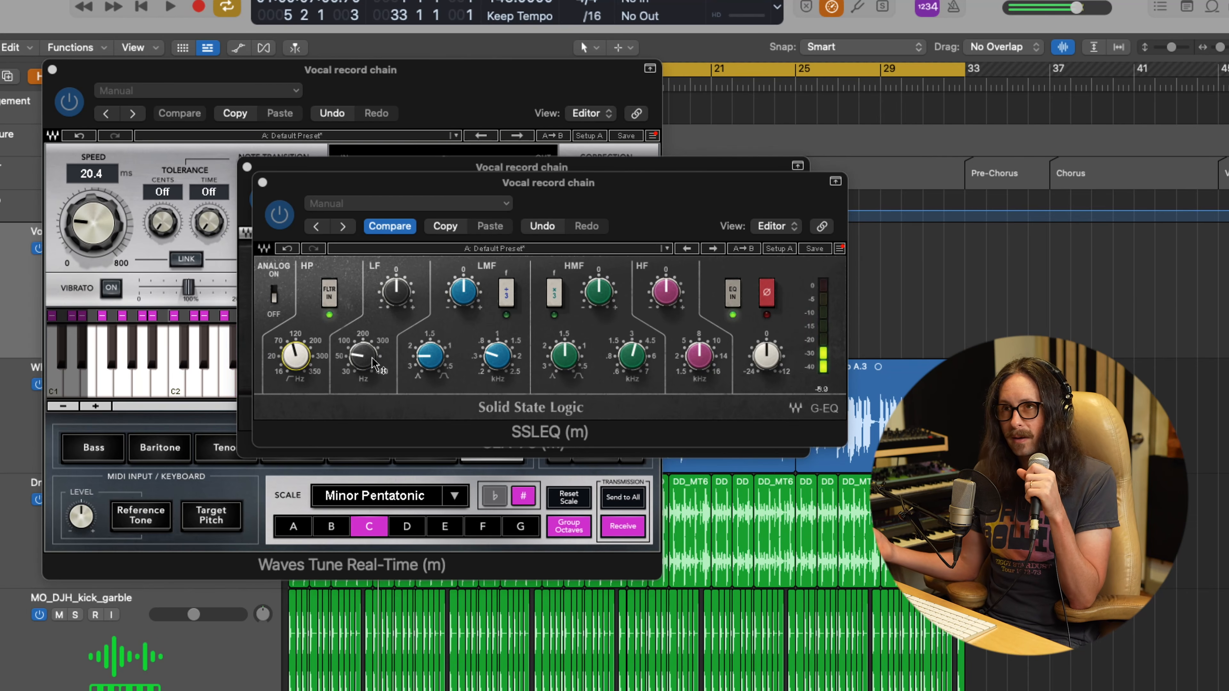
pyautogui.moveTo(375, 363); pyautogui.dragTo(390, 198)
pyautogui.moveTo(394, 298); pyautogui.dragTo(394, 356)
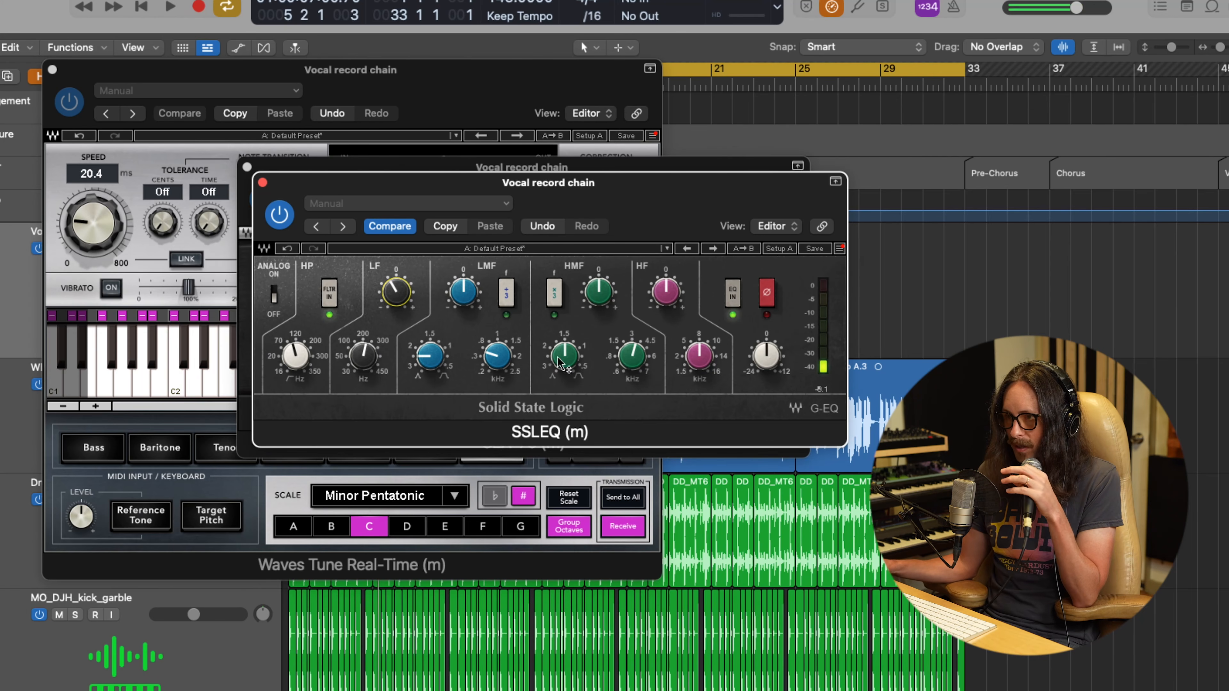
# Step: Set the LMF band's Q to about 1.42, sweep its frequency with boosted gain, and cut the band by about 2.76 dB
pyautogui.moveTo(453, 359); pyautogui.dragTo(431, 206)
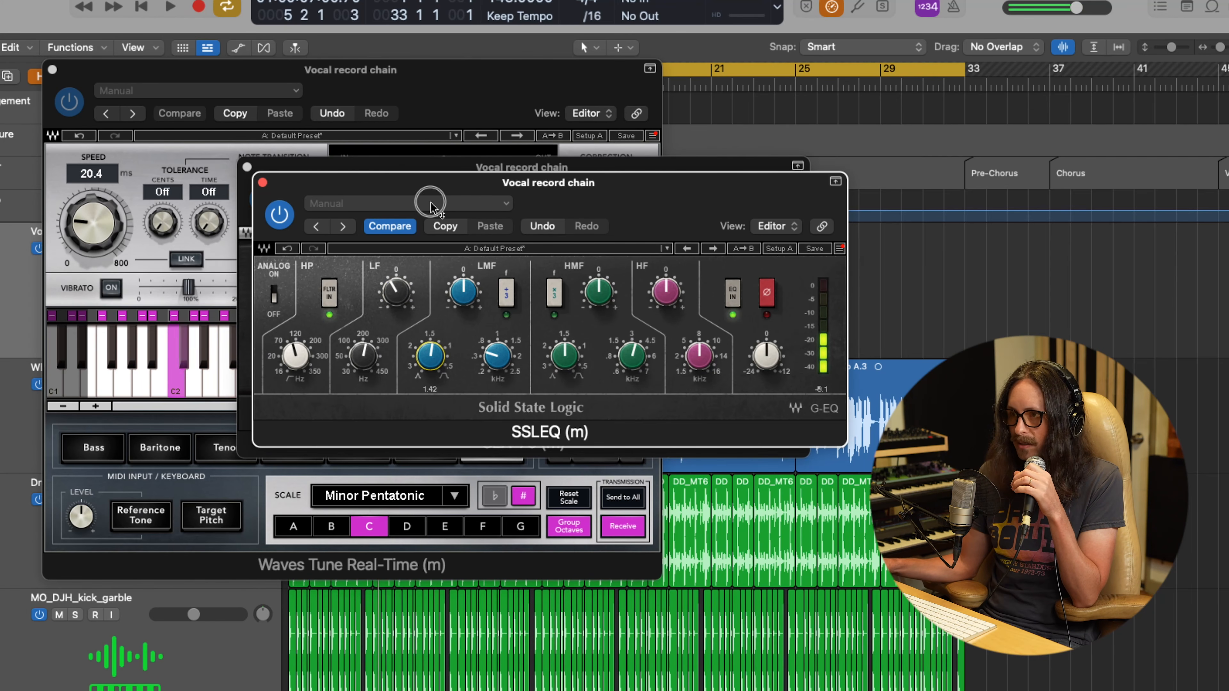
pyautogui.moveTo(489, 372); pyautogui.dragTo(506, 336)
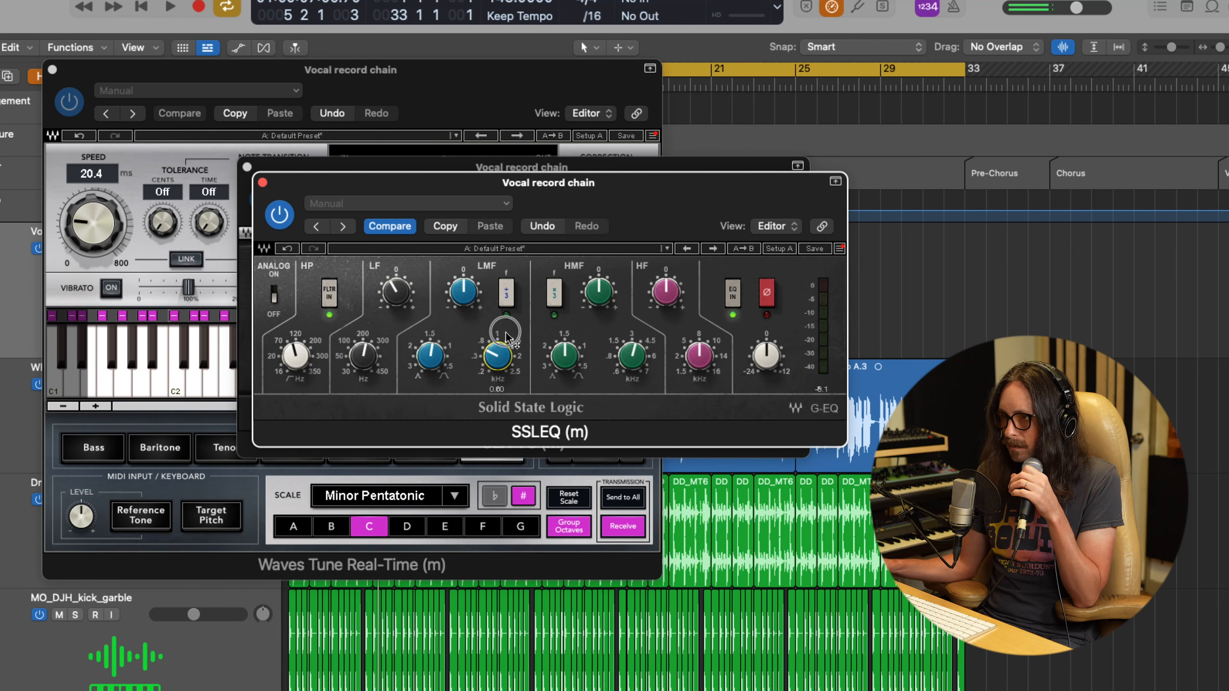
pyautogui.moveTo(476, 297)
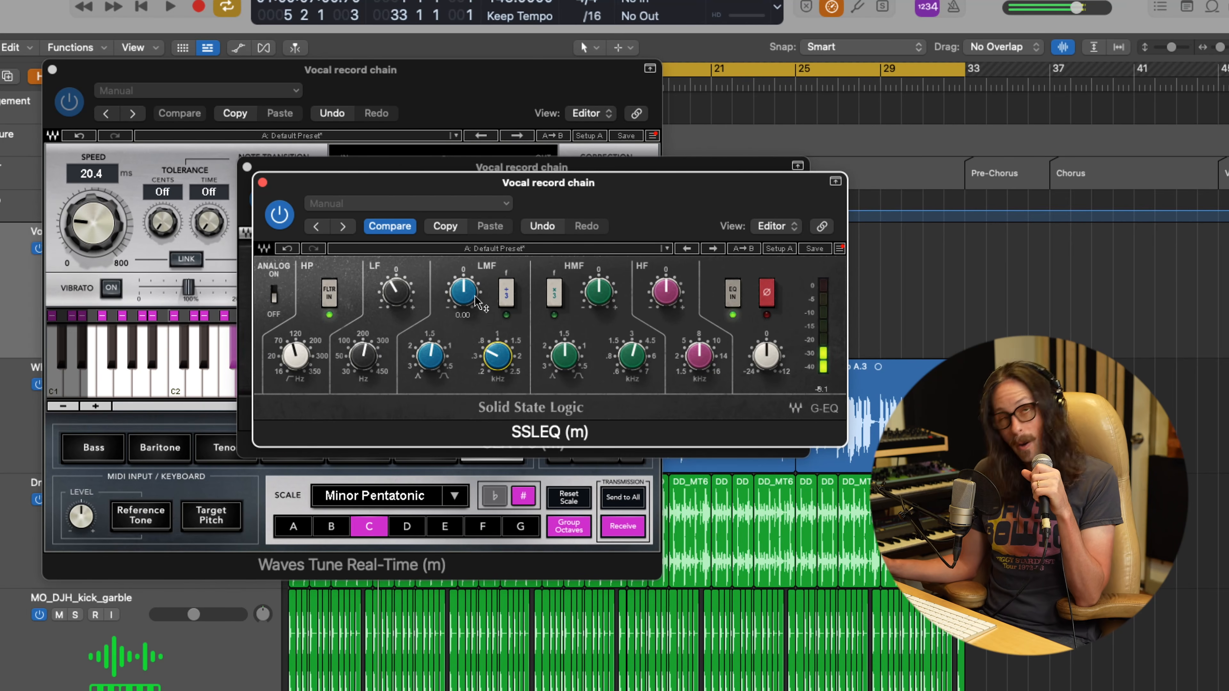
pyautogui.moveTo(476, 296); pyautogui.dragTo(467, 206)
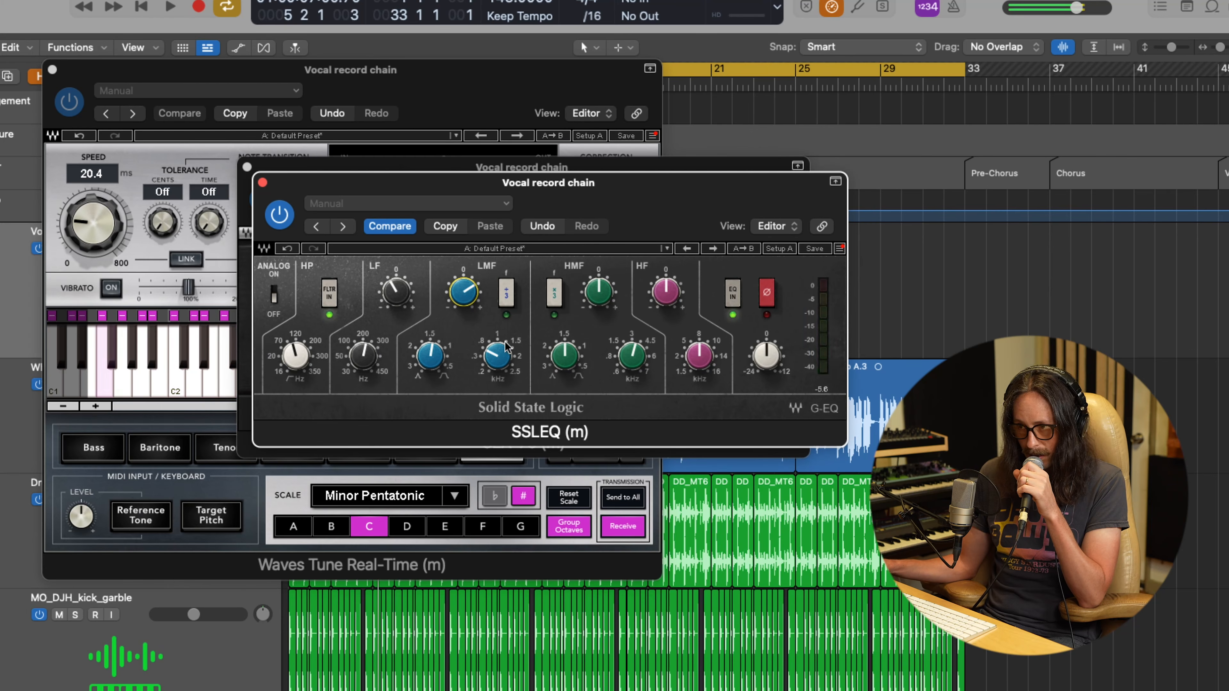
pyautogui.moveTo(497, 352)
pyautogui.mouseDown()
pyautogui.moveTo(496, 341)
pyautogui.moveTo(491, 361)
pyautogui.mouseUp()
pyautogui.moveTo(463, 293); pyautogui.dragTo(465, 407)
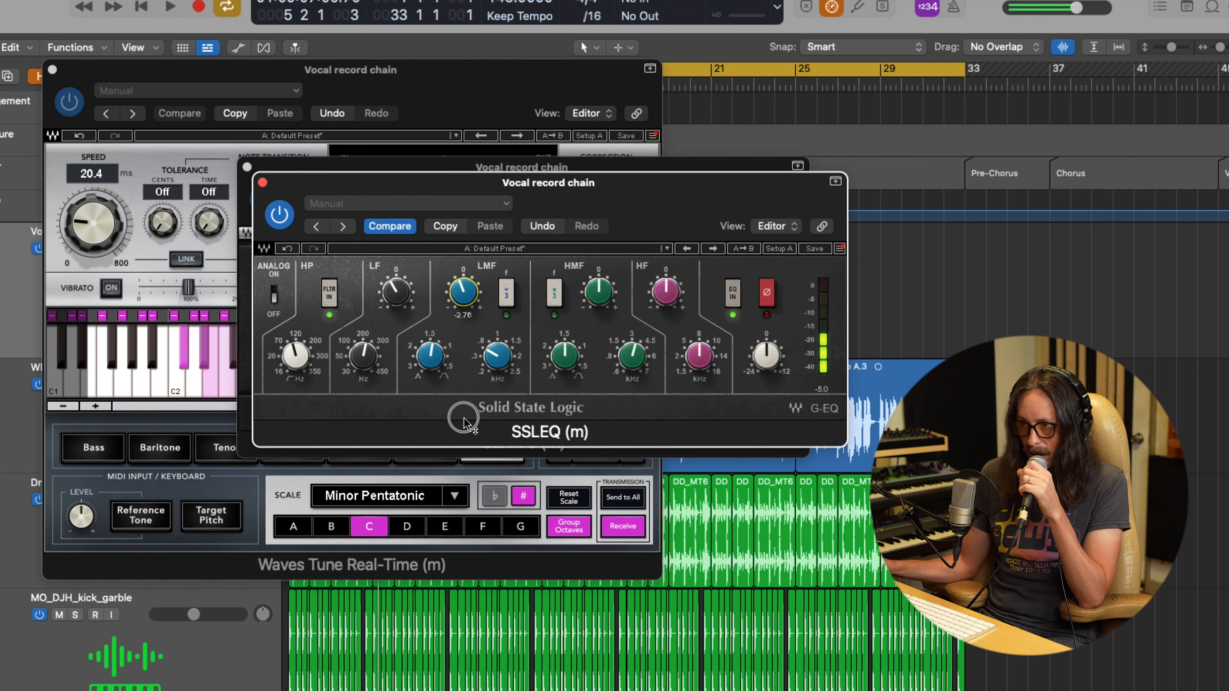
pyautogui.moveTo(463, 421); pyautogui.dragTo(463, 420)
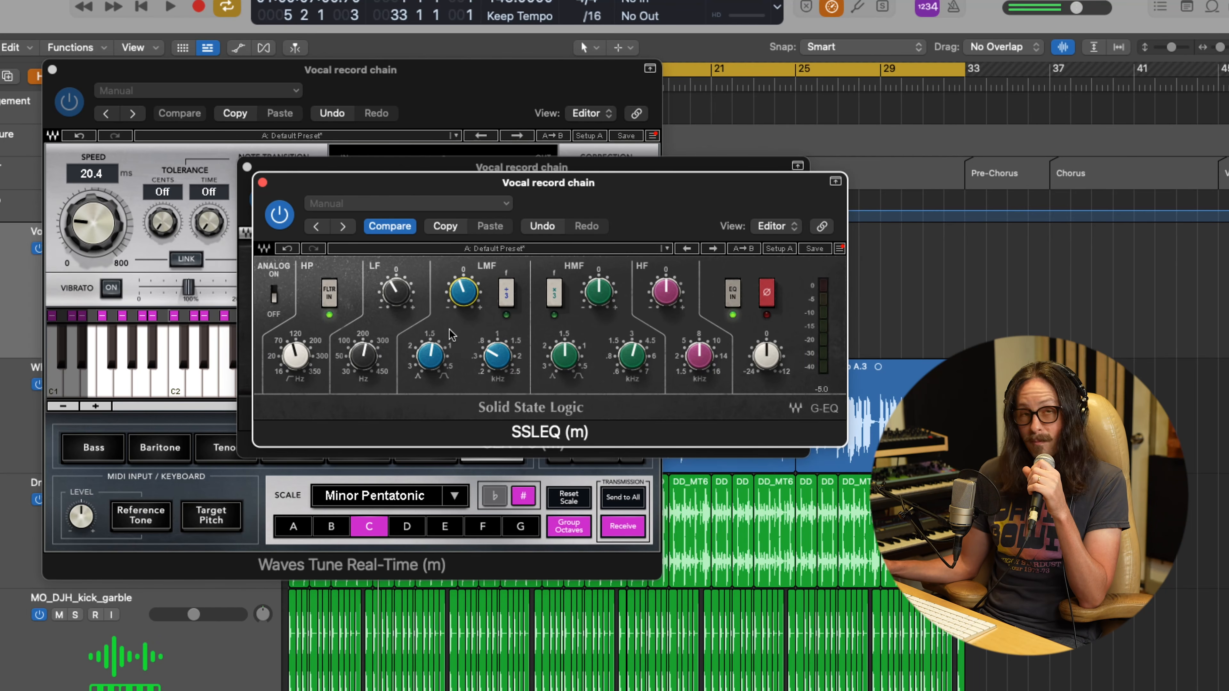
# Step: Adjust the SSLEQ HMF band's Q and frequency near 1.2 kHz, sweep its gain to a moderate boost, and raise the HF band's gain and frequency
pyautogui.moveTo(605, 292)
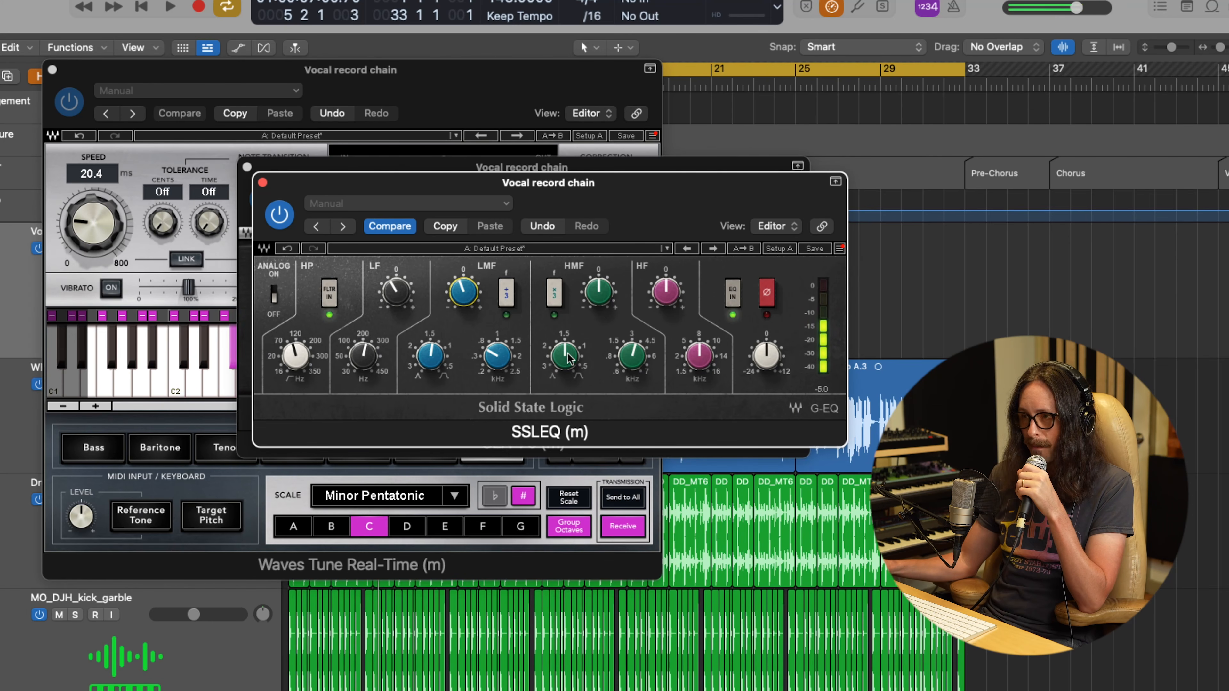
pyautogui.moveTo(569, 358); pyautogui.dragTo(632, 520)
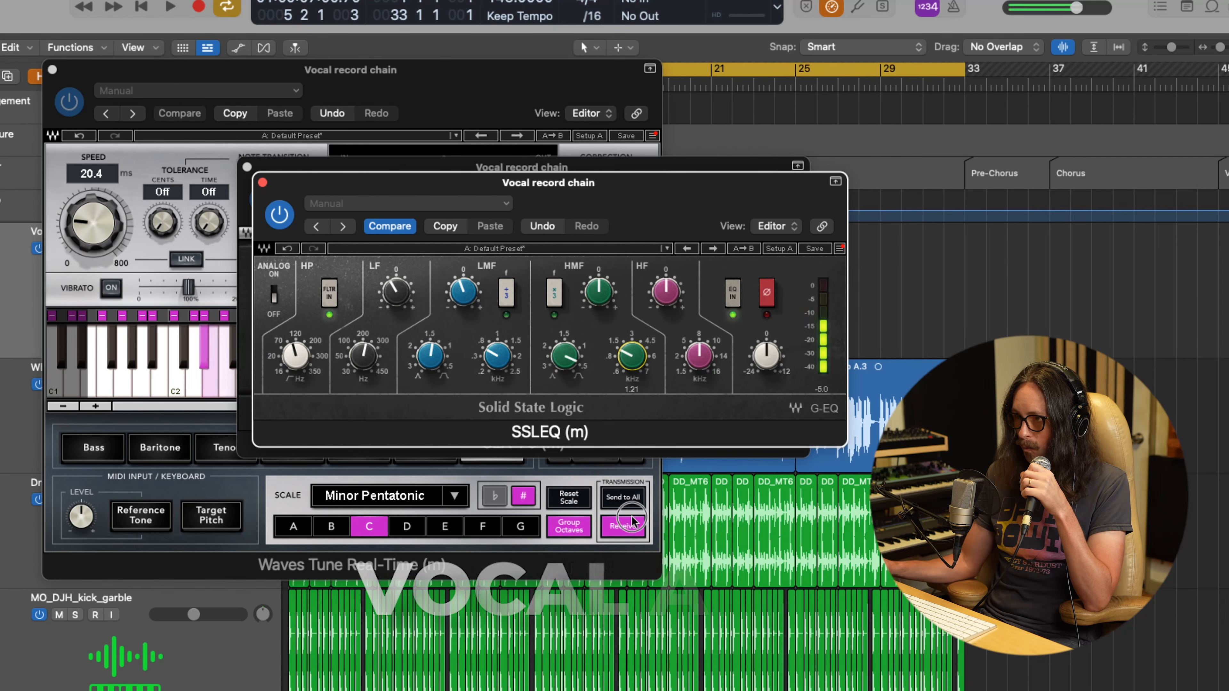
pyautogui.moveTo(611, 297); pyautogui.dragTo(608, 233)
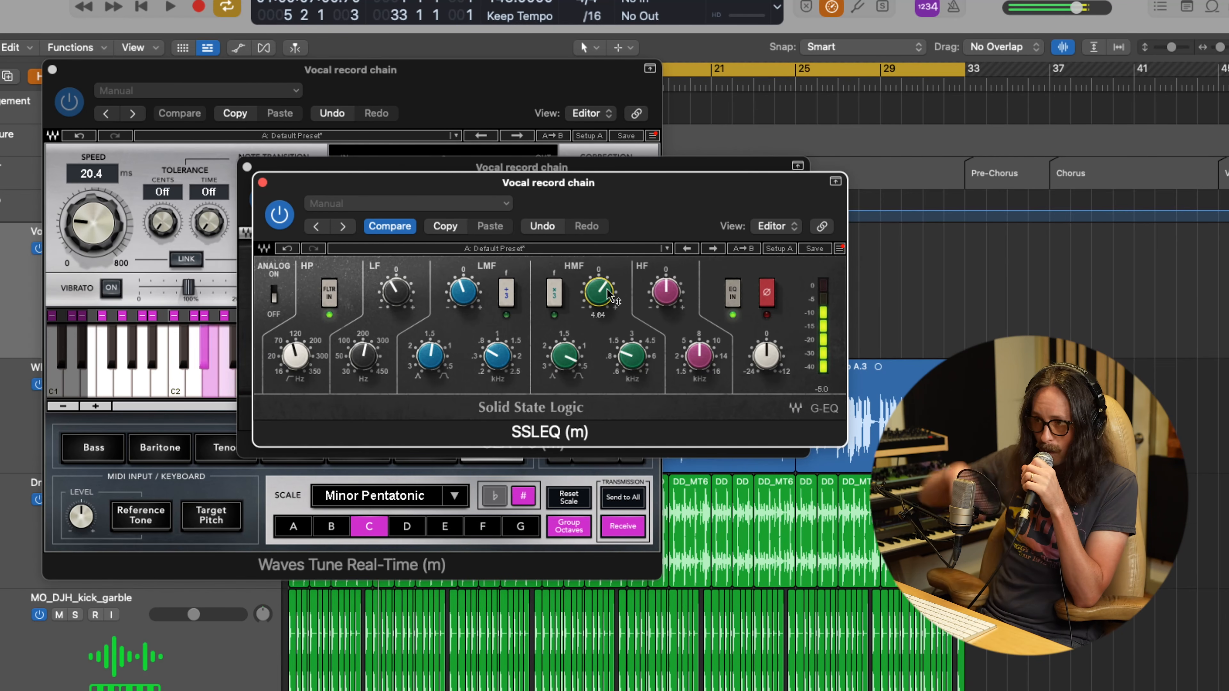
pyautogui.moveTo(597, 296); pyautogui.dragTo(609, 472)
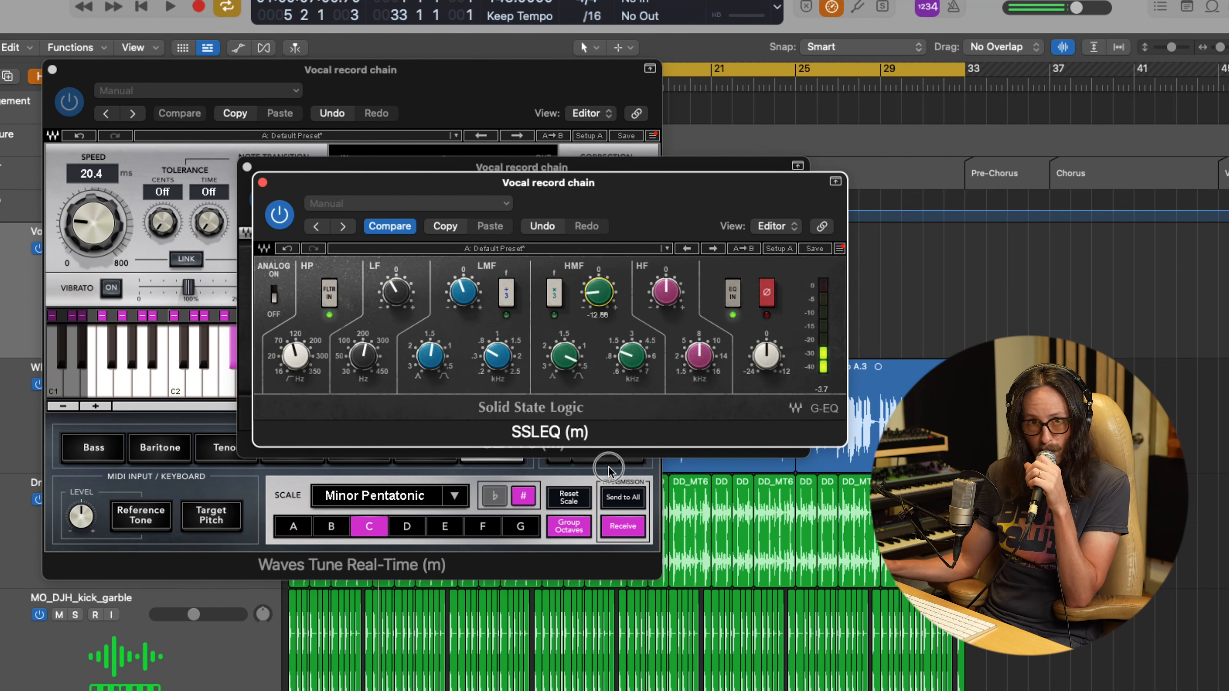
pyautogui.moveTo(609, 469); pyautogui.dragTo(629, 252)
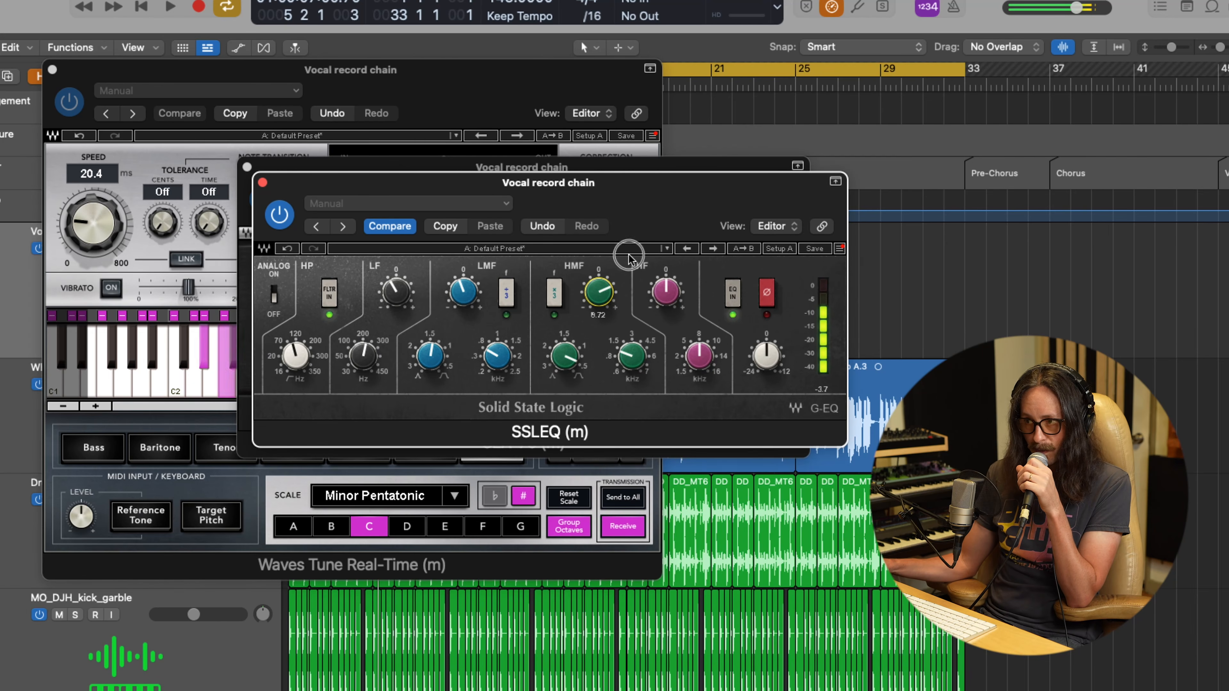
pyautogui.moveTo(623, 269); pyautogui.dragTo(625, 304)
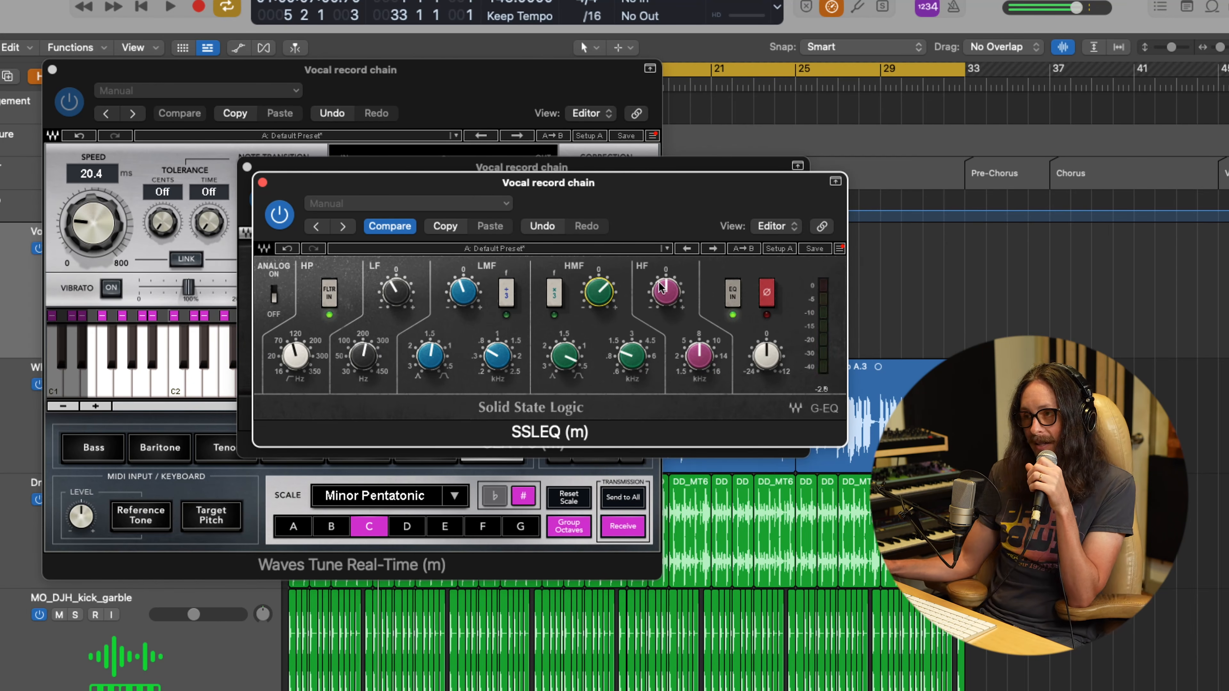
pyautogui.moveTo(692, 335); pyautogui.dragTo(667, 198)
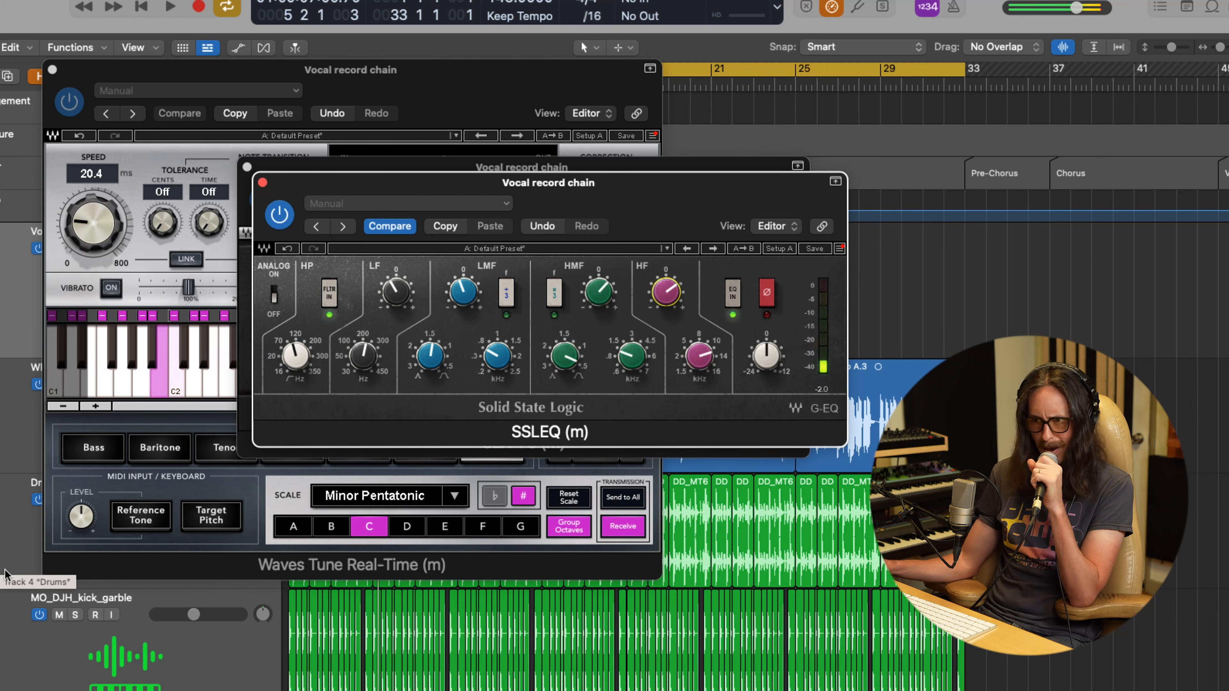
# Step: Play the song, close the three plug-in windows, and lower the Vocal record chain track volume to about -4.4 dB
pyautogui.press('space')
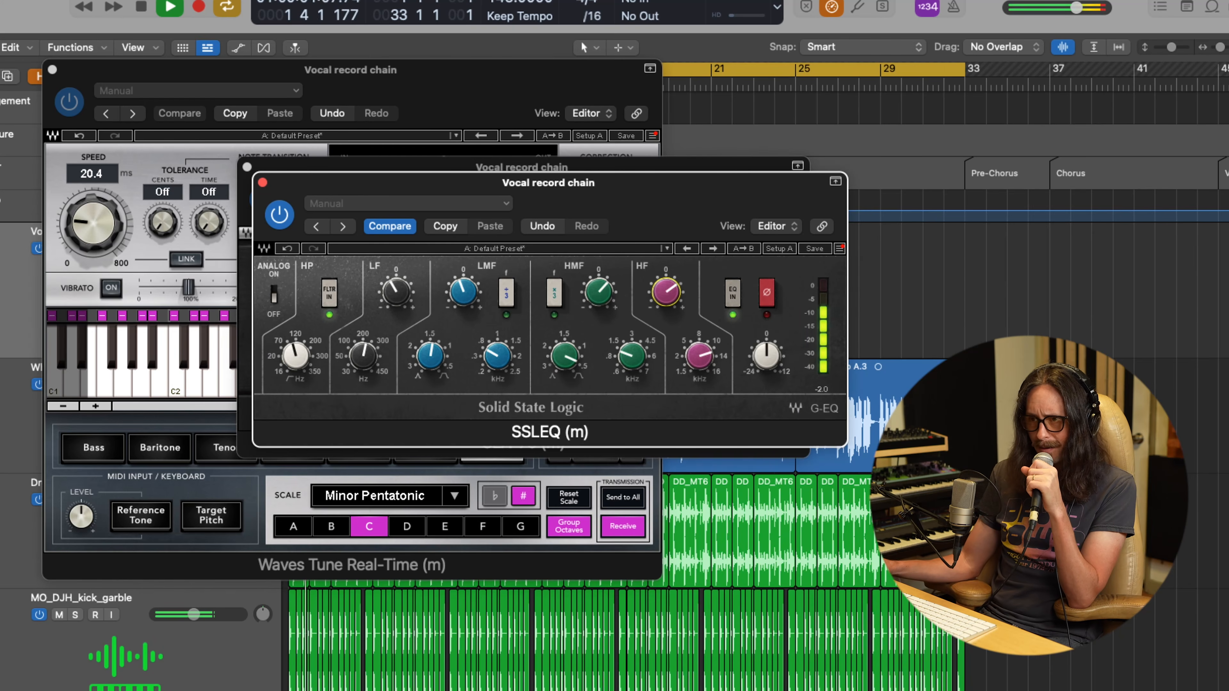
pyautogui.click(262, 183)
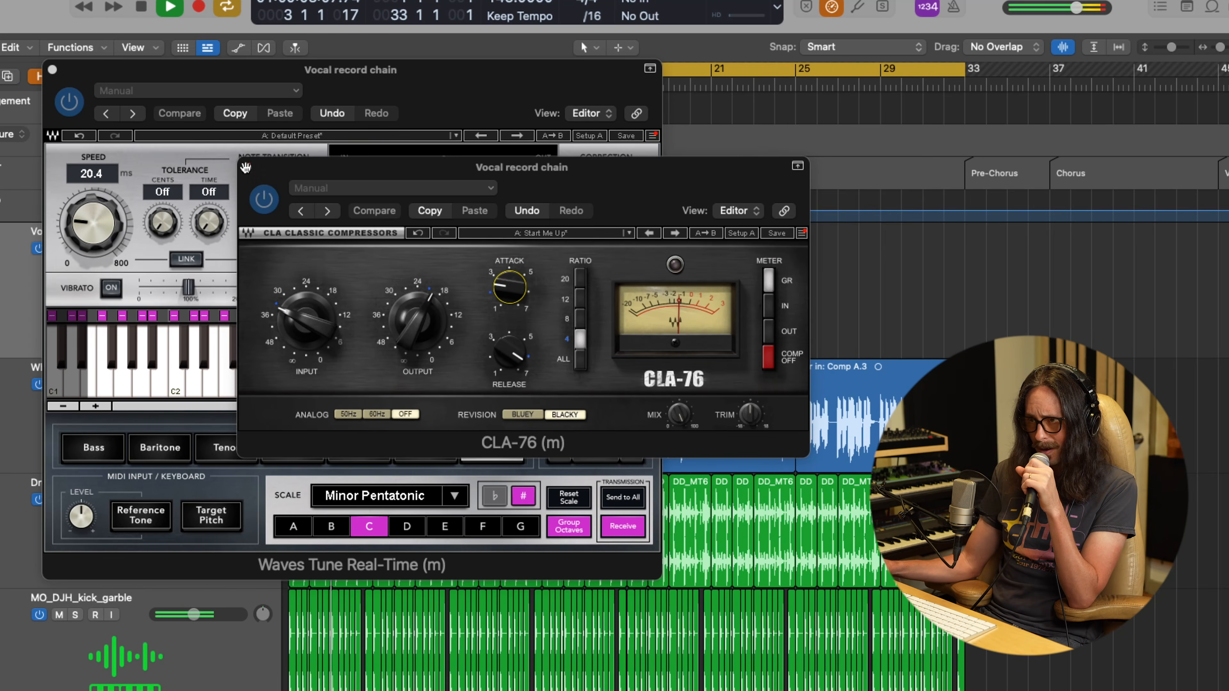
pyautogui.click(247, 166)
pyautogui.click(52, 70)
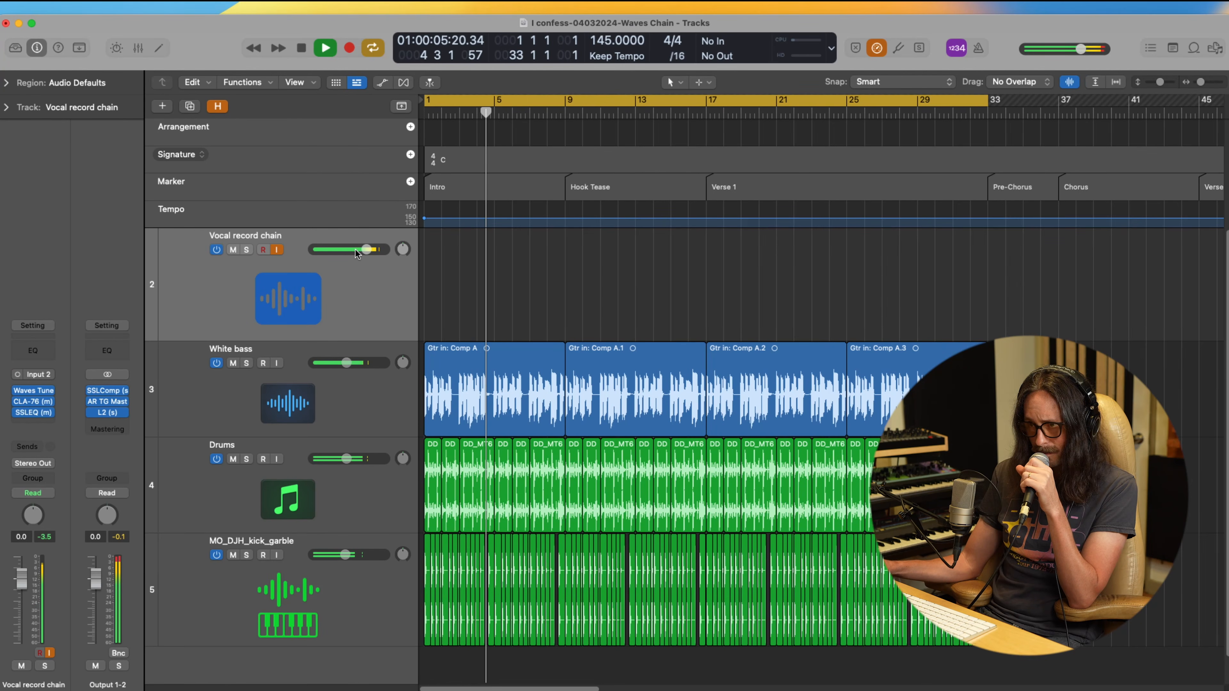
pyautogui.moveTo(355, 248); pyautogui.dragTo(333, 264)
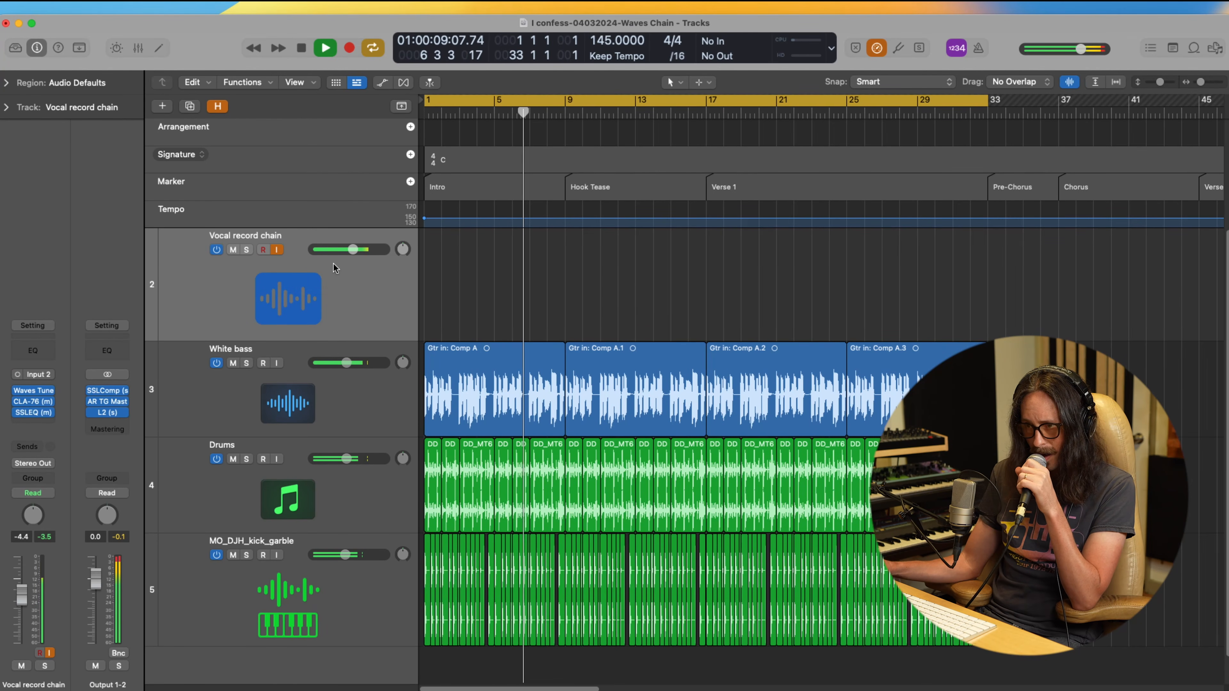
pyautogui.click(351, 253)
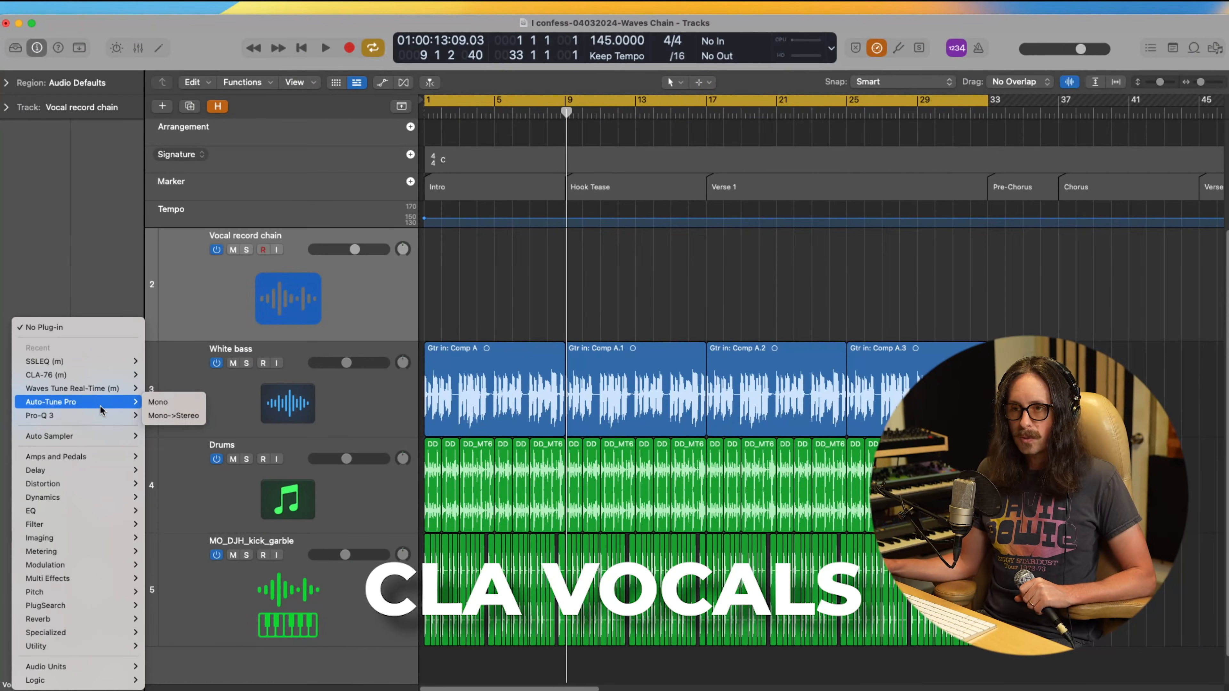
# Step: Insert the Waves CLA Vocals mono-to-stereo plug-in after the SSLEQ and set its bass type to Lower
pyautogui.moveTo(87, 671)
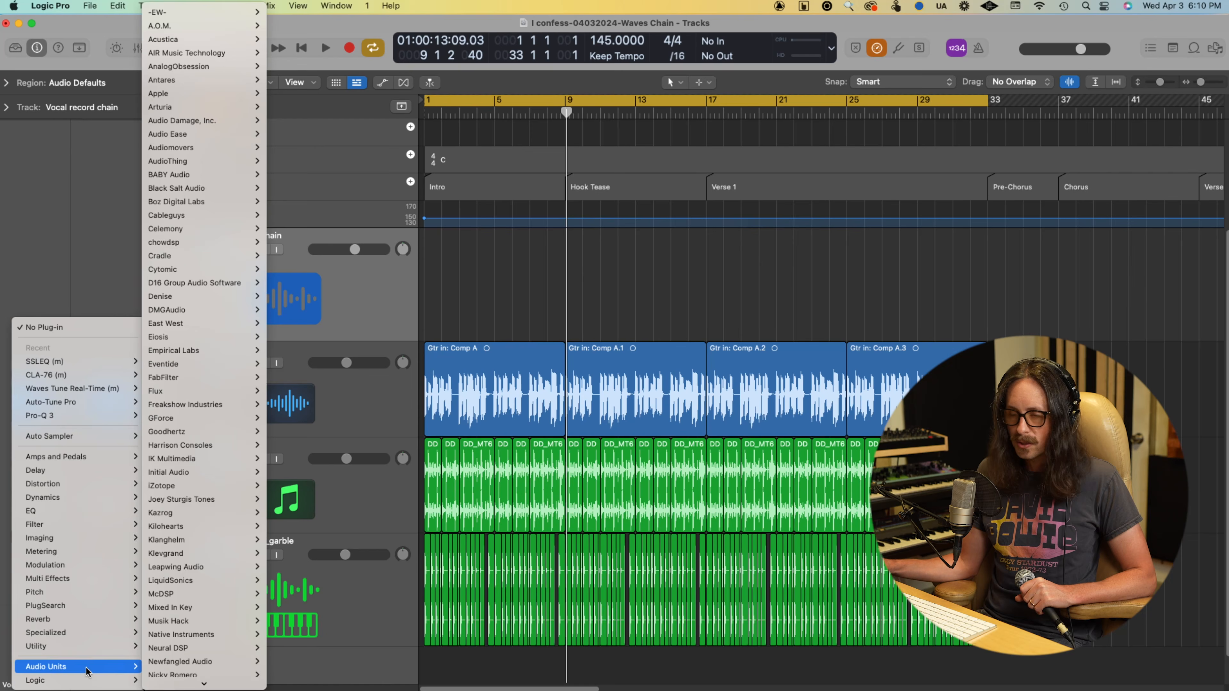
pyautogui.scroll(-3, 175, 622)
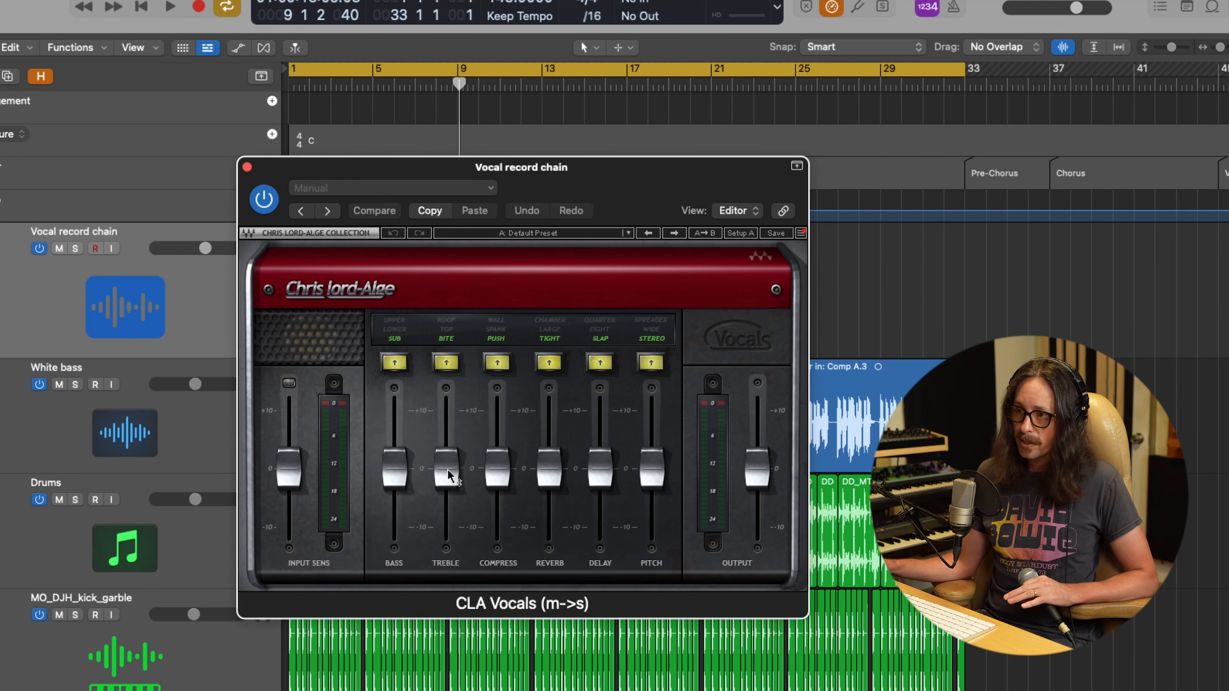
pyautogui.click(398, 336)
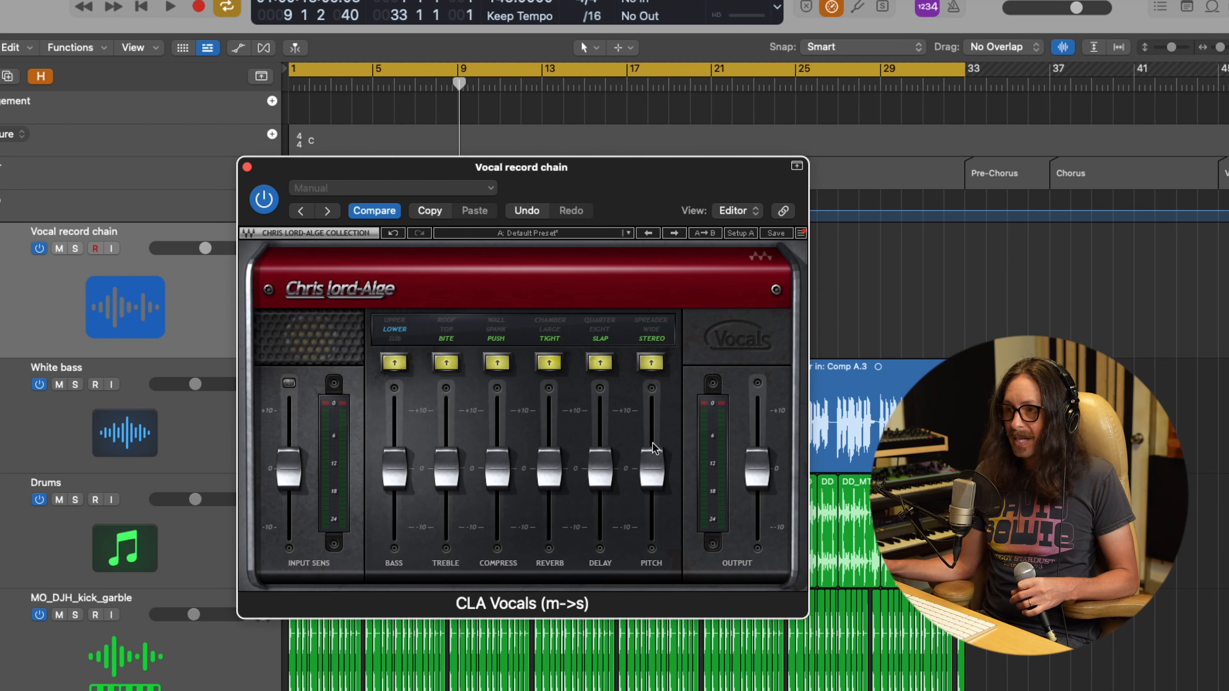
# Step: Raise the CLA Vocals compression slightly, switch the reverb to Large, raise the delay, and lower the pitch fader to -2.9
pyautogui.moveTo(499, 469); pyautogui.dragTo(499, 434)
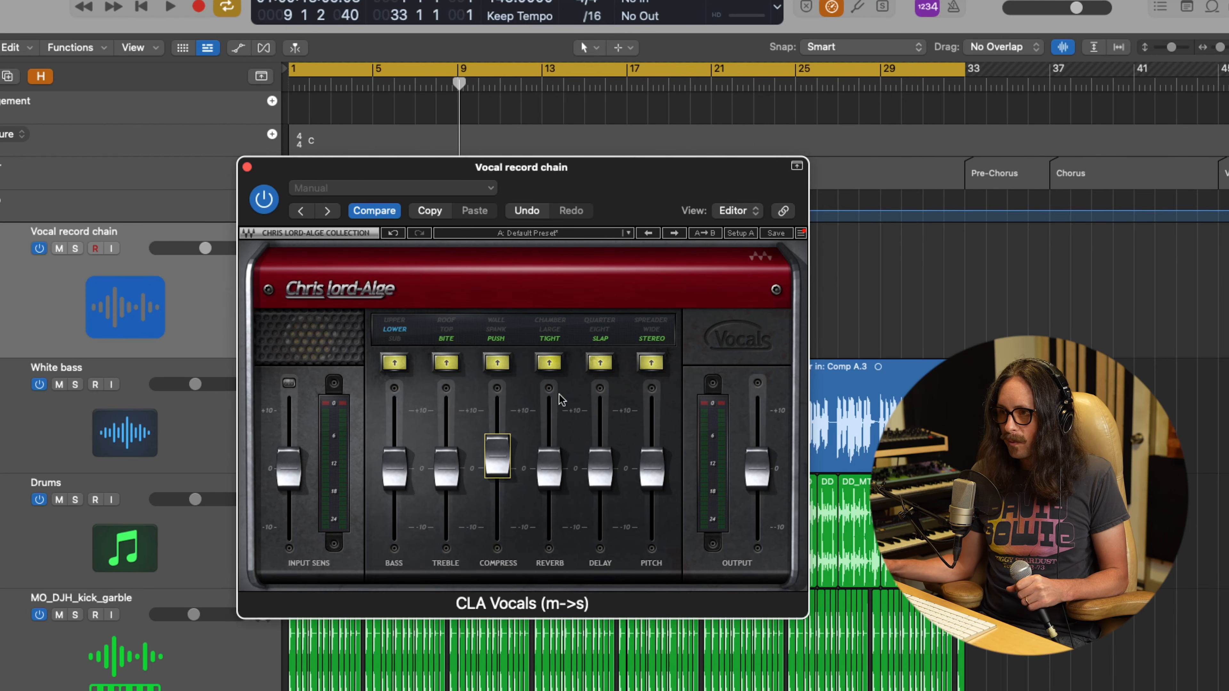
pyautogui.click(549, 466)
pyautogui.moveTo(600, 468); pyautogui.dragTo(590, 387)
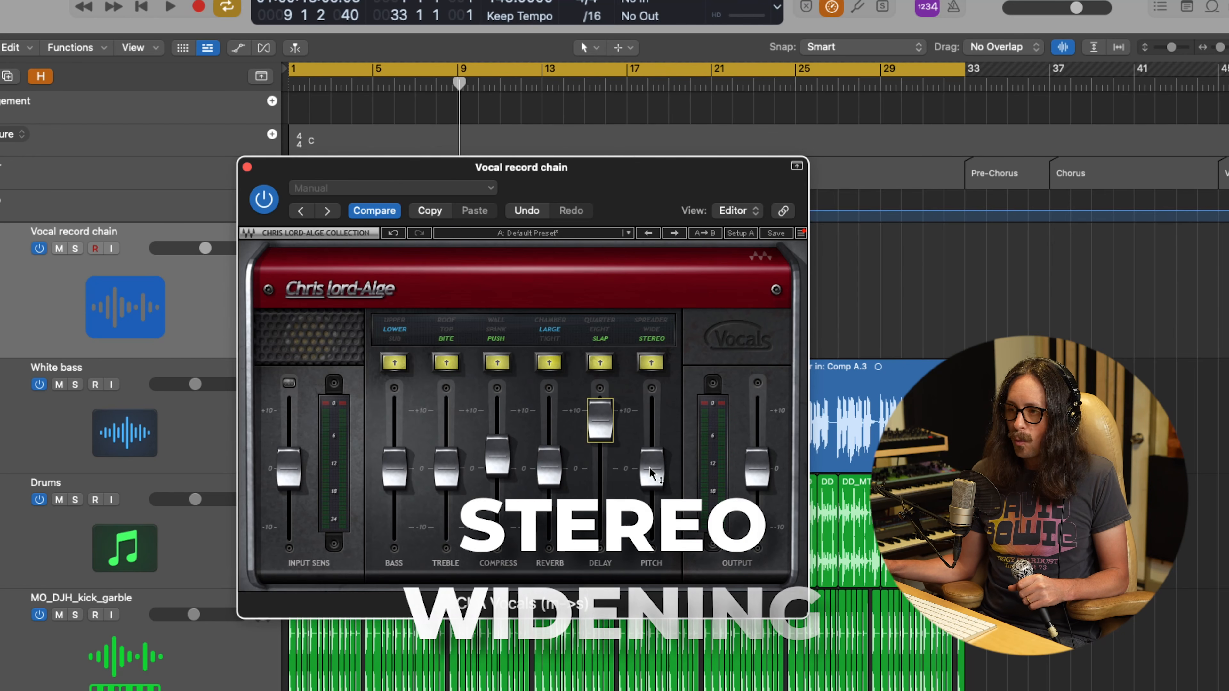
pyautogui.click(646, 480)
pyautogui.moveTo(647, 479); pyautogui.dragTo(642, 523)
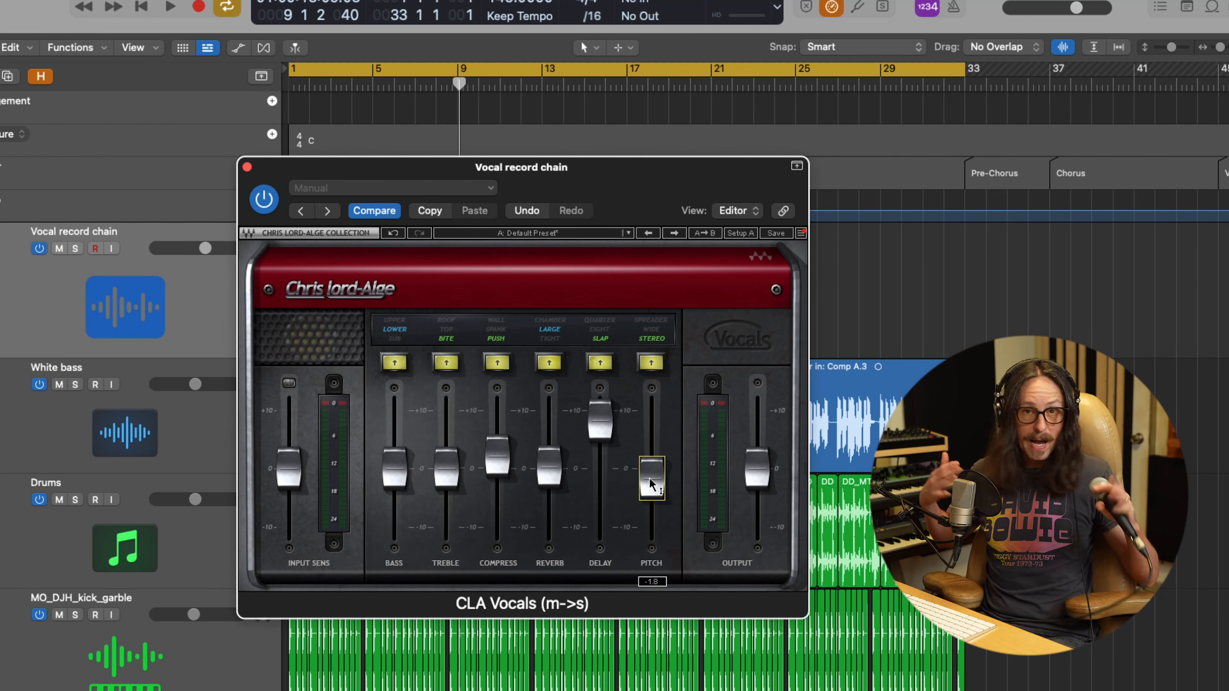
pyautogui.moveTo(649, 478); pyautogui.dragTo(669, 514)
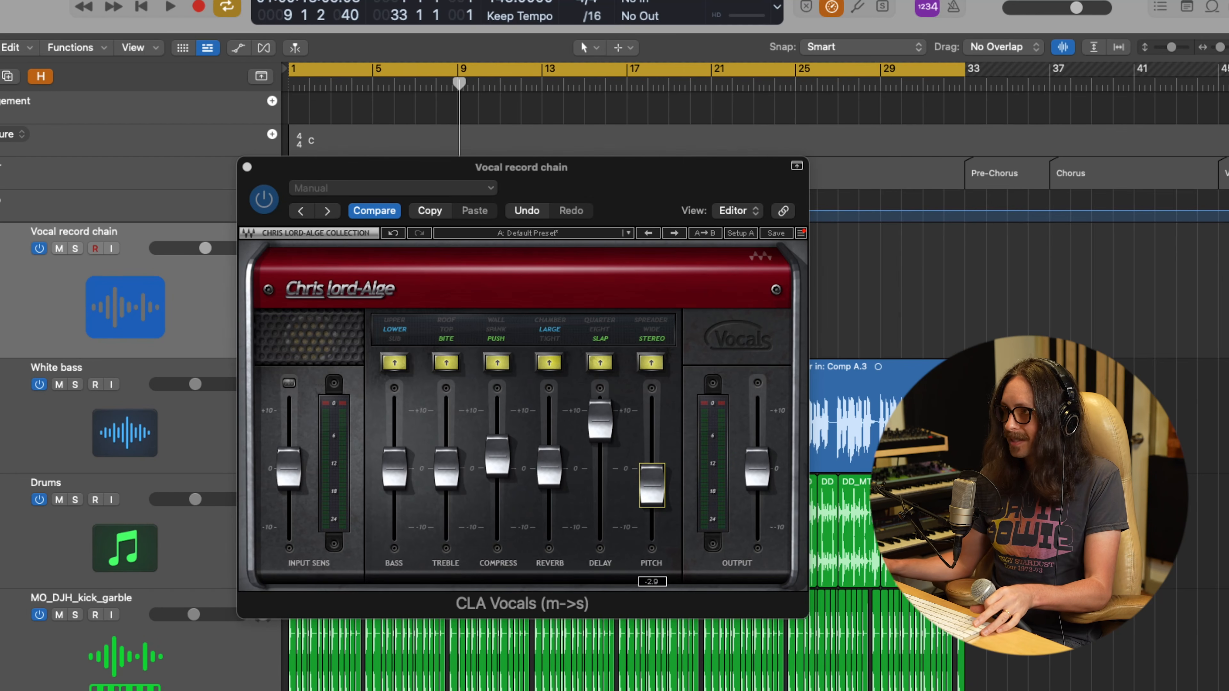
# Step: Enable input monitoring, compare the CLA Vocals Top and Bite treble types, keep Bite with slightly raised treble, and play from the start
pyautogui.click(112, 248)
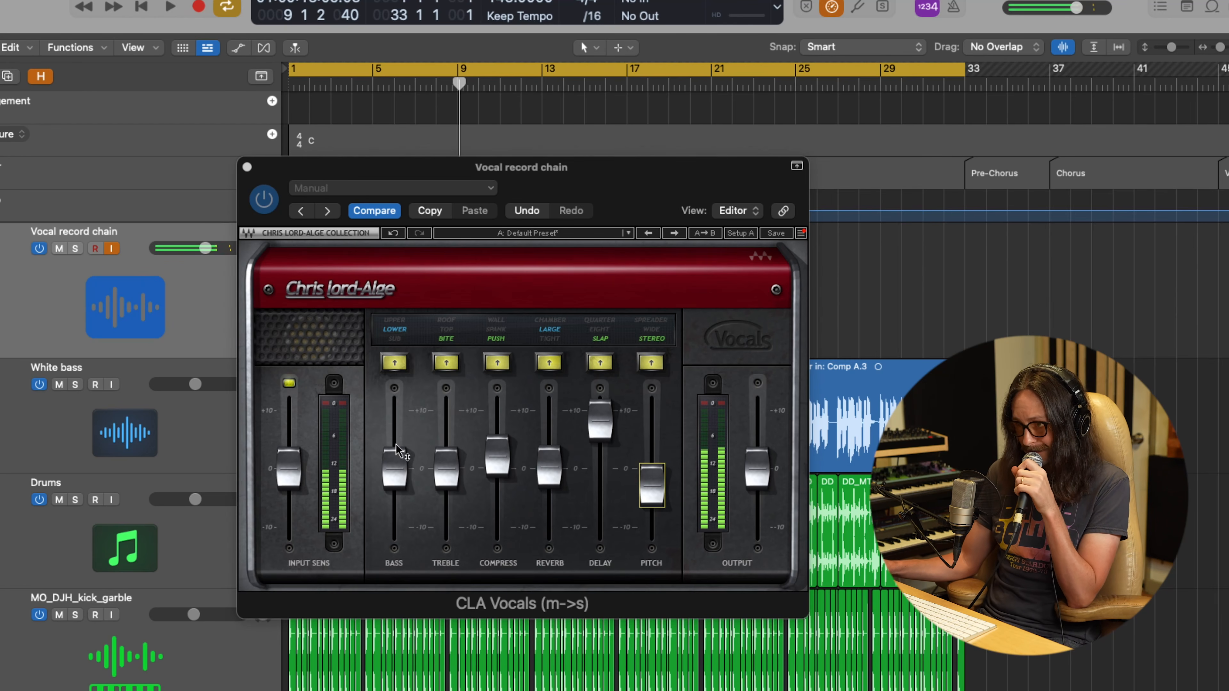
pyautogui.moveTo(452, 471)
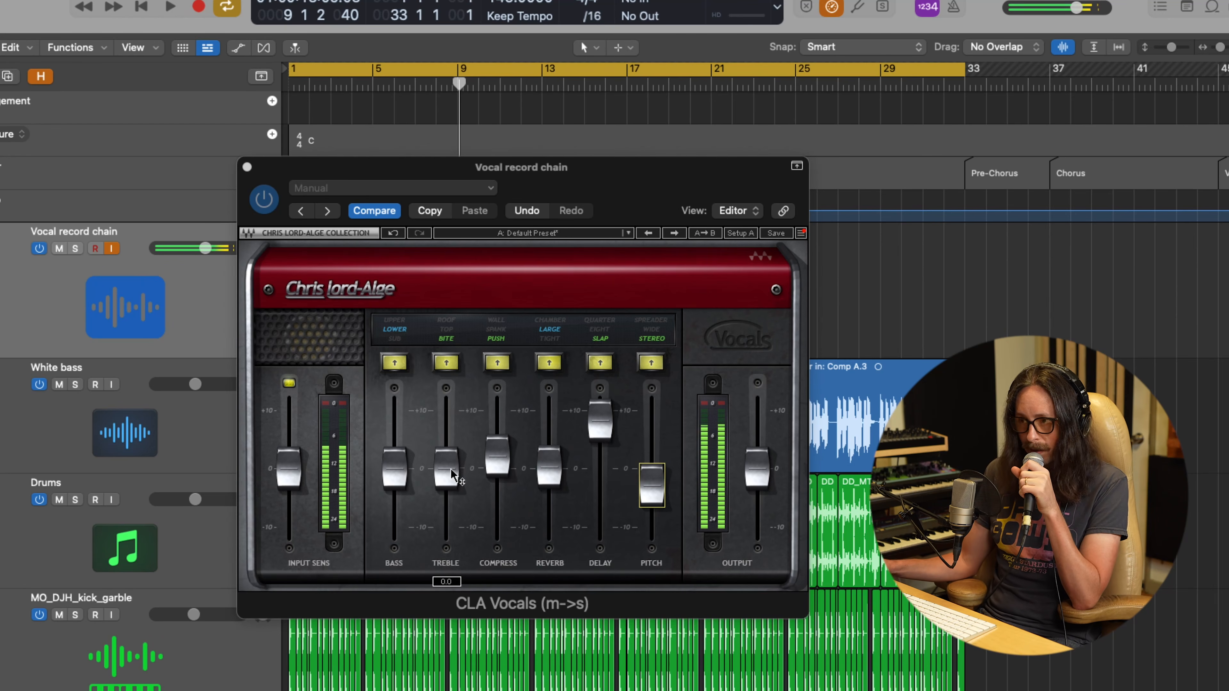
pyautogui.click(447, 332)
pyautogui.moveTo(444, 456)
pyautogui.mouseDown()
pyautogui.moveTo(447, 385)
pyautogui.moveTo(447, 470)
pyautogui.mouseUp()
pyautogui.click(447, 339)
pyautogui.moveTo(446, 463); pyautogui.dragTo(455, 494)
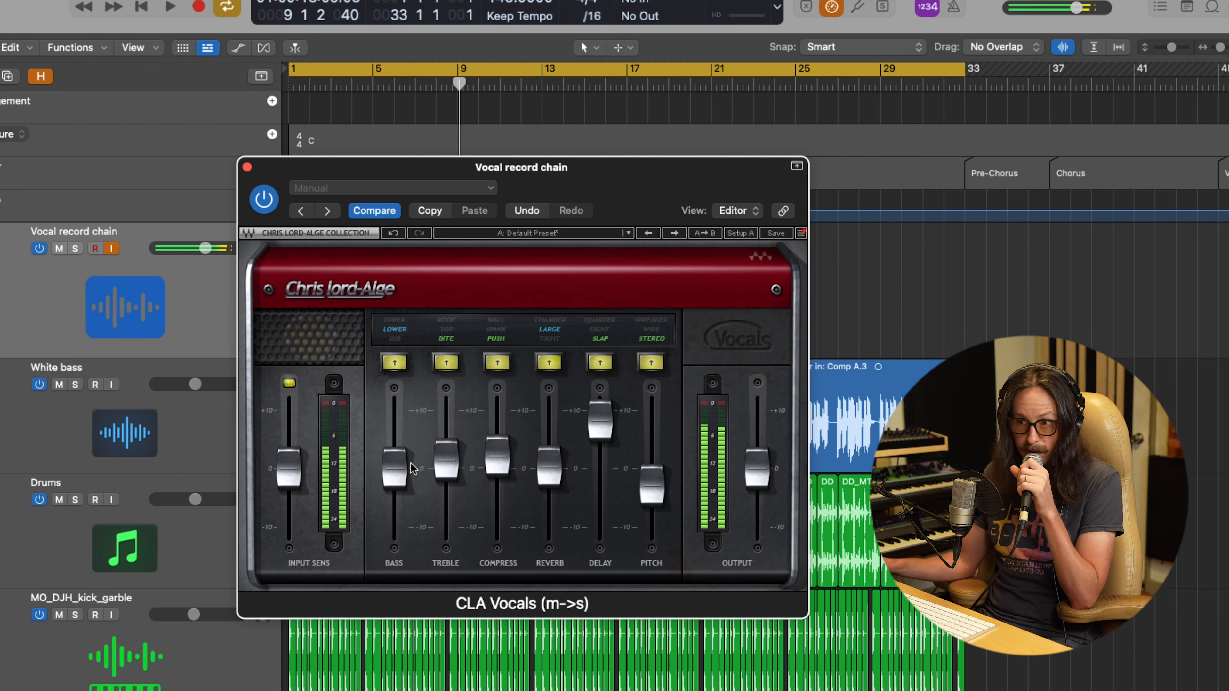
pyautogui.press('Return')
pyautogui.press('space')
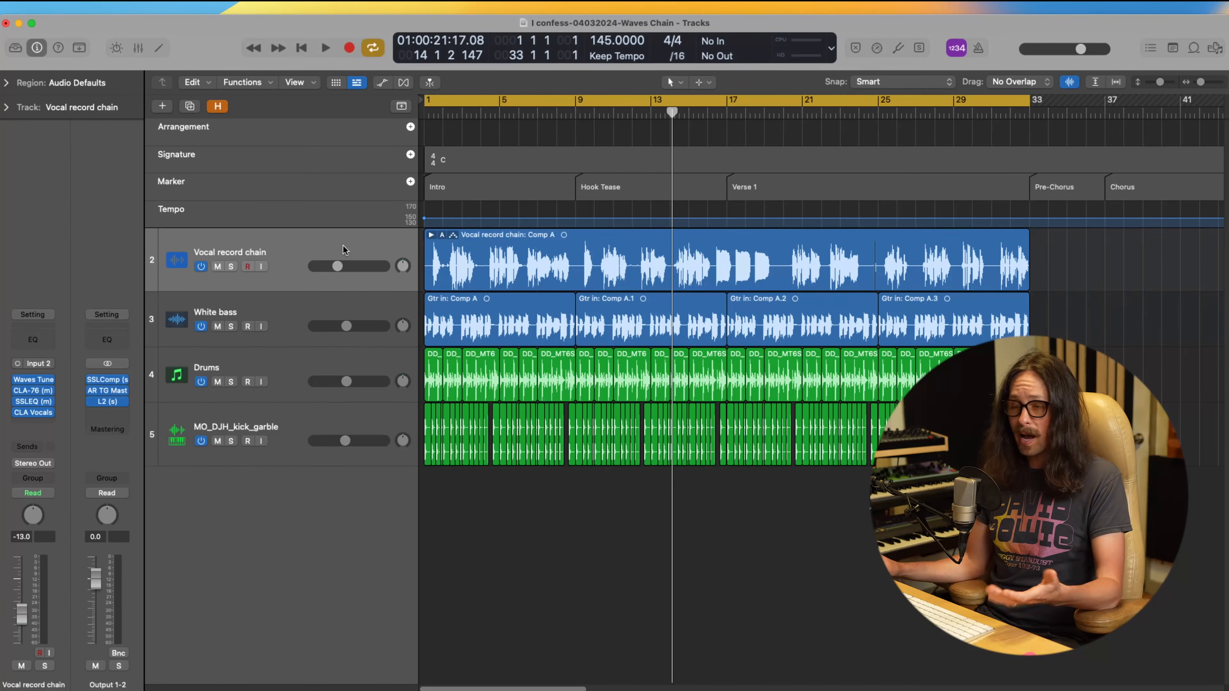
# Step: Open the CLA-76, SSLEQ and CLA Vocals windows of the recorded Vocal record chain track
pyautogui.click(344, 246)
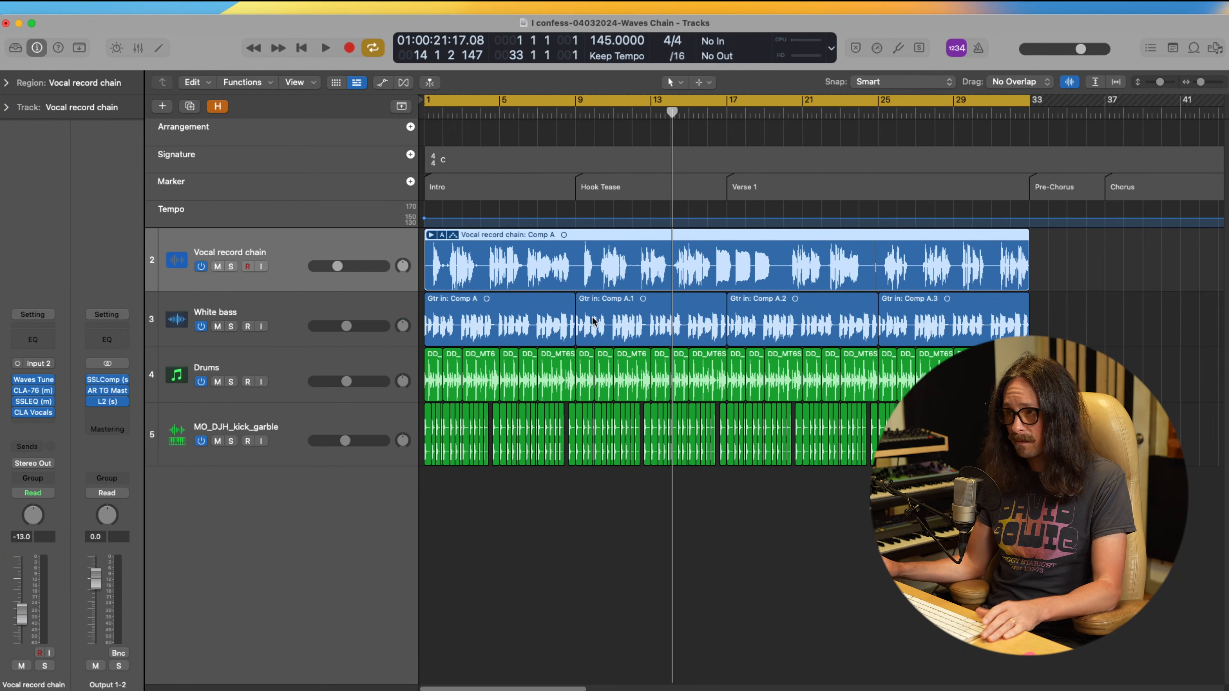
pyautogui.click(34, 390)
pyautogui.click(35, 402)
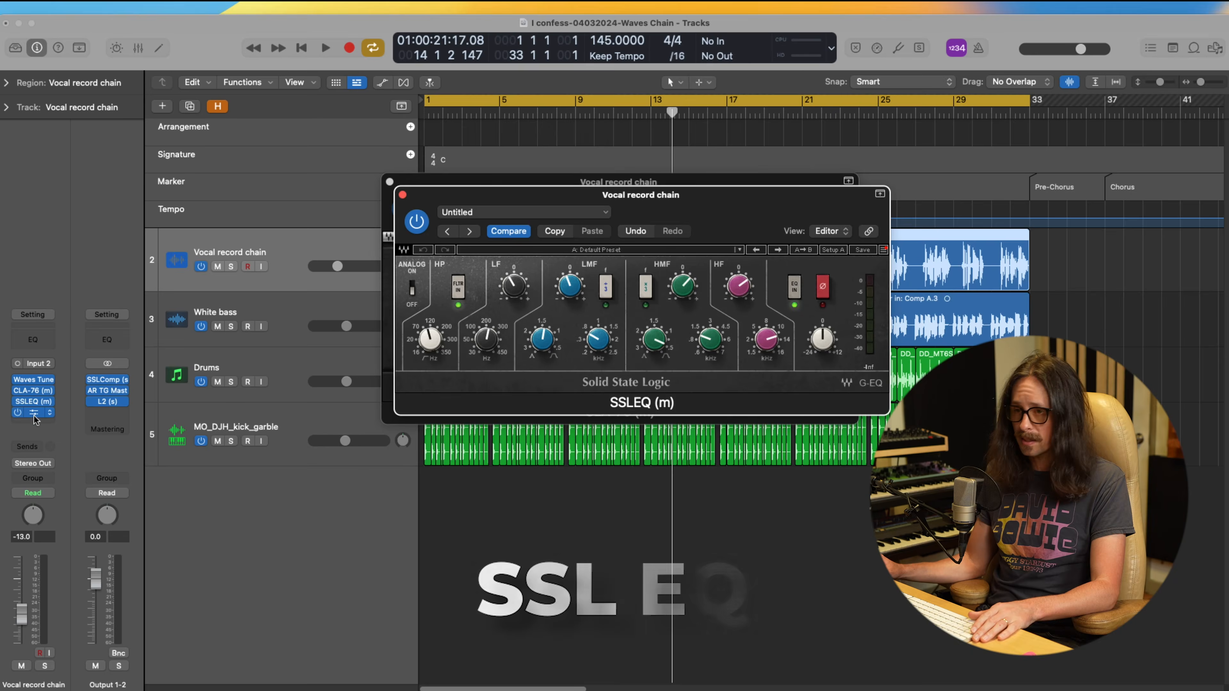
pyautogui.click(34, 412)
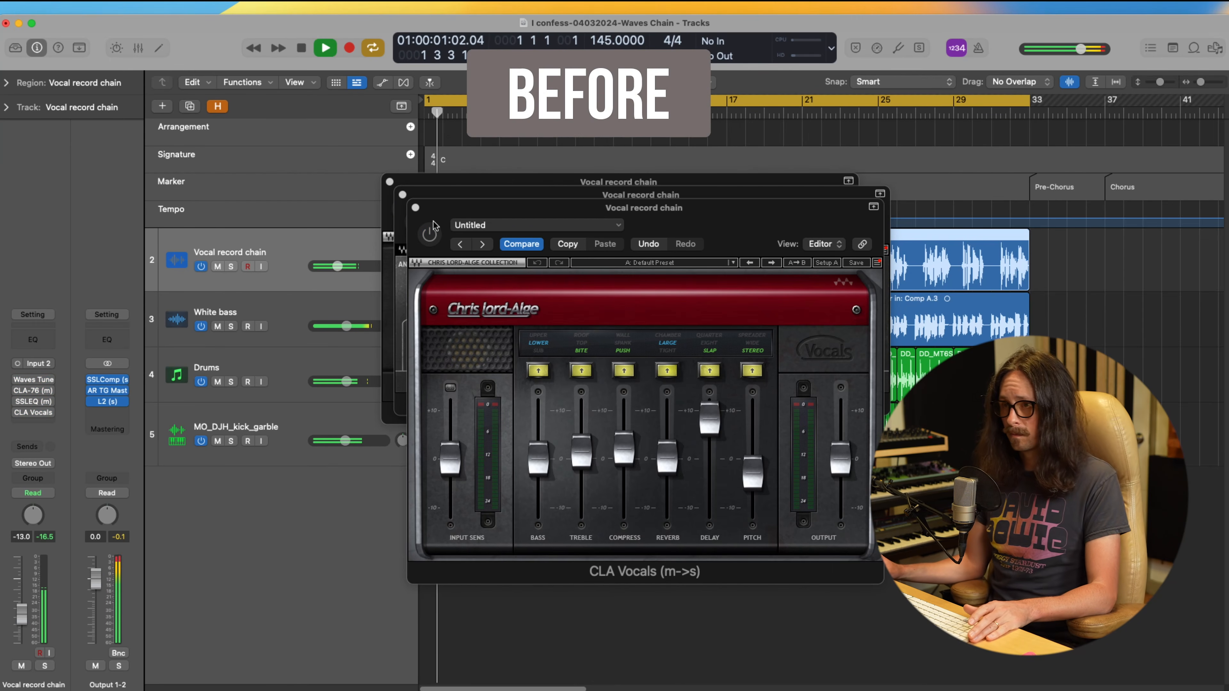
# Step: Set the Vocal record chain volume to about -12.8 dB while comparing the bypassed and active chain, and trim the CLA Vocals output to -0.2
pyautogui.moveTo(343, 267); pyautogui.dragTo(334, 275)
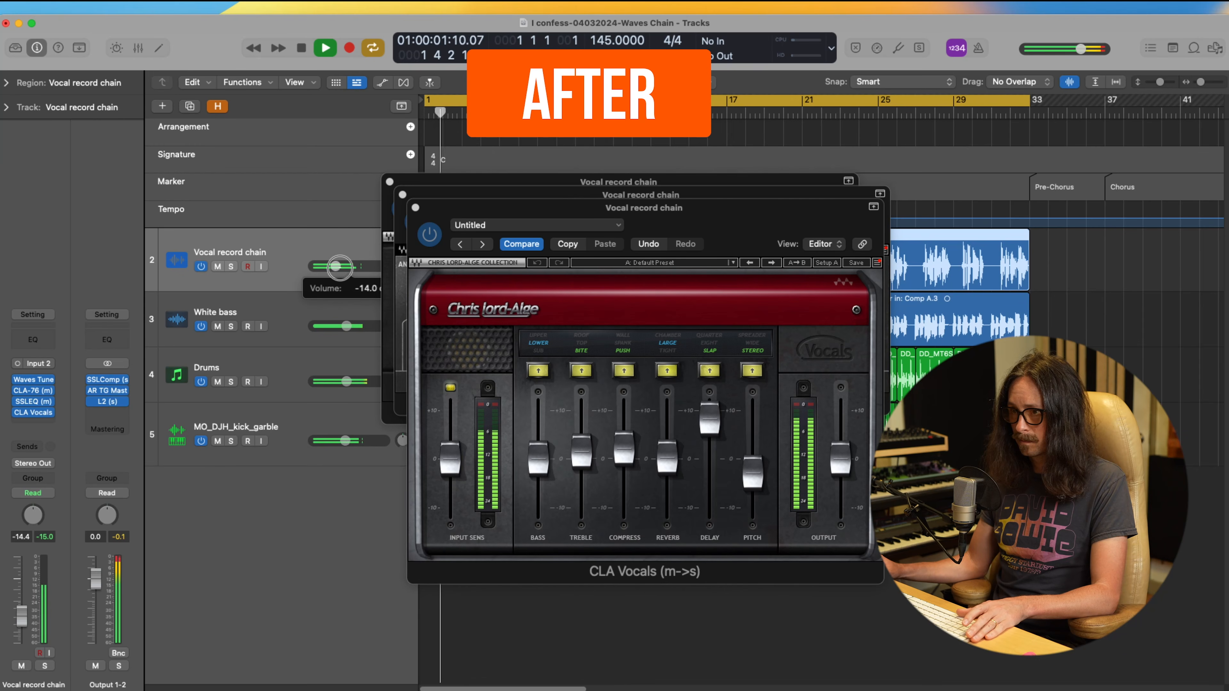
pyautogui.moveTo(340, 266); pyautogui.dragTo(343, 266)
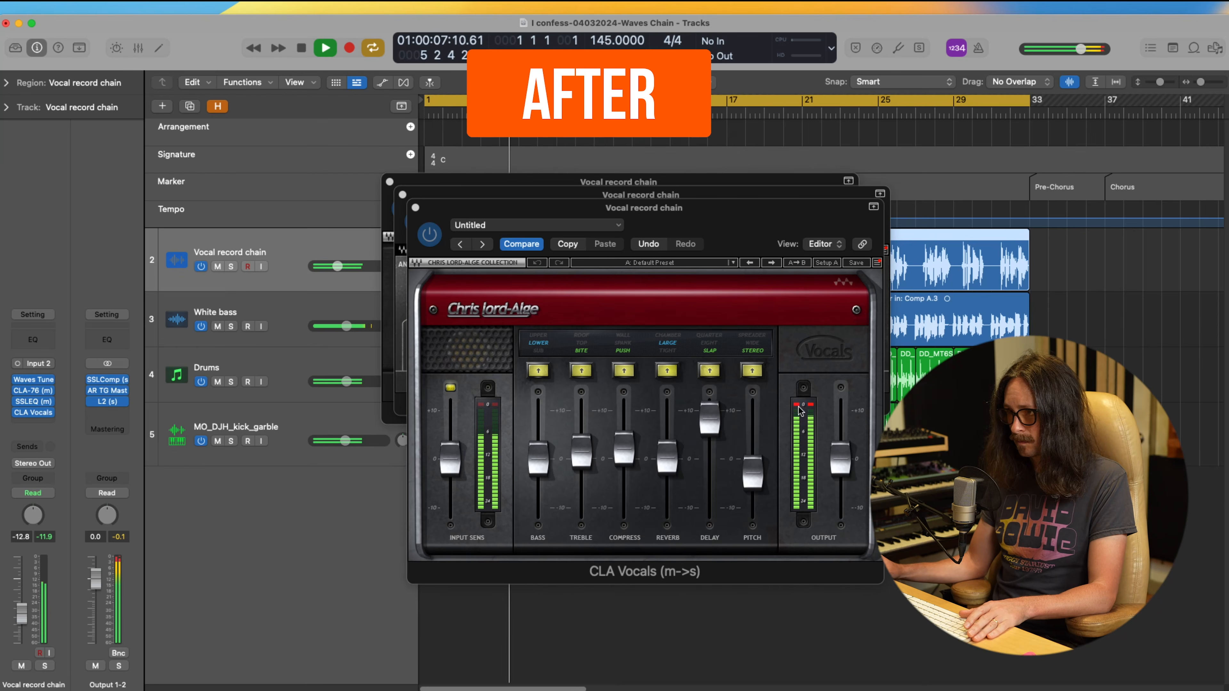
pyautogui.click(838, 462)
pyautogui.click(839, 462)
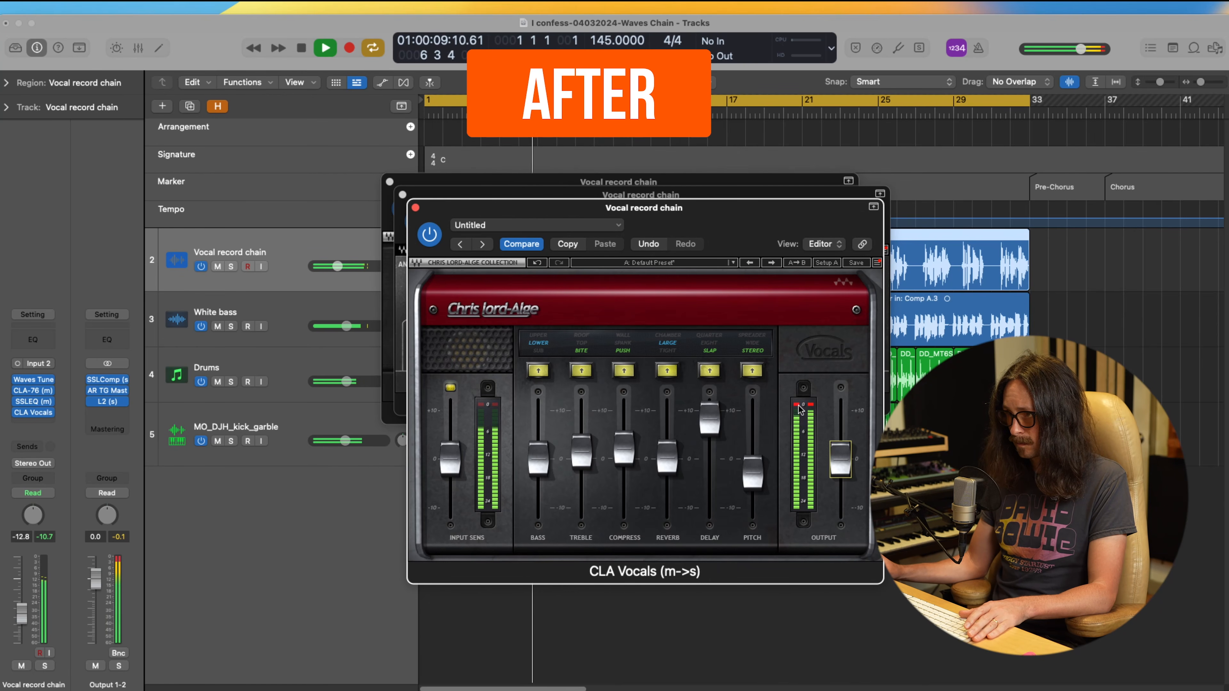
pyautogui.click(836, 462)
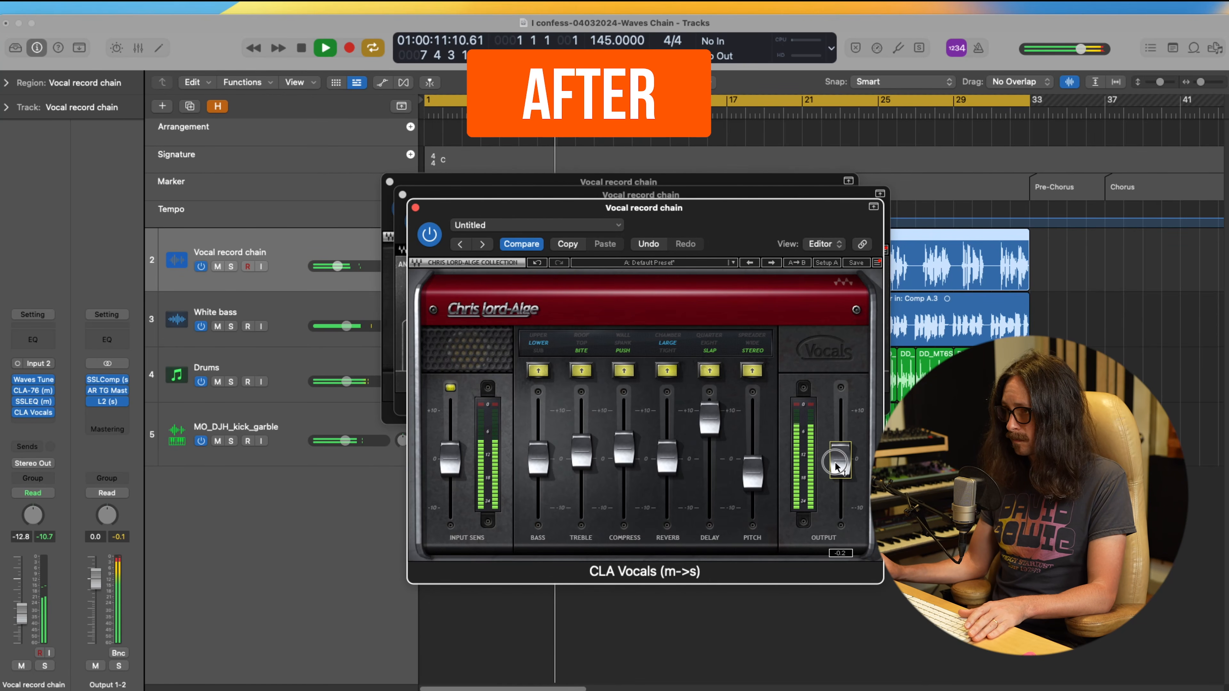